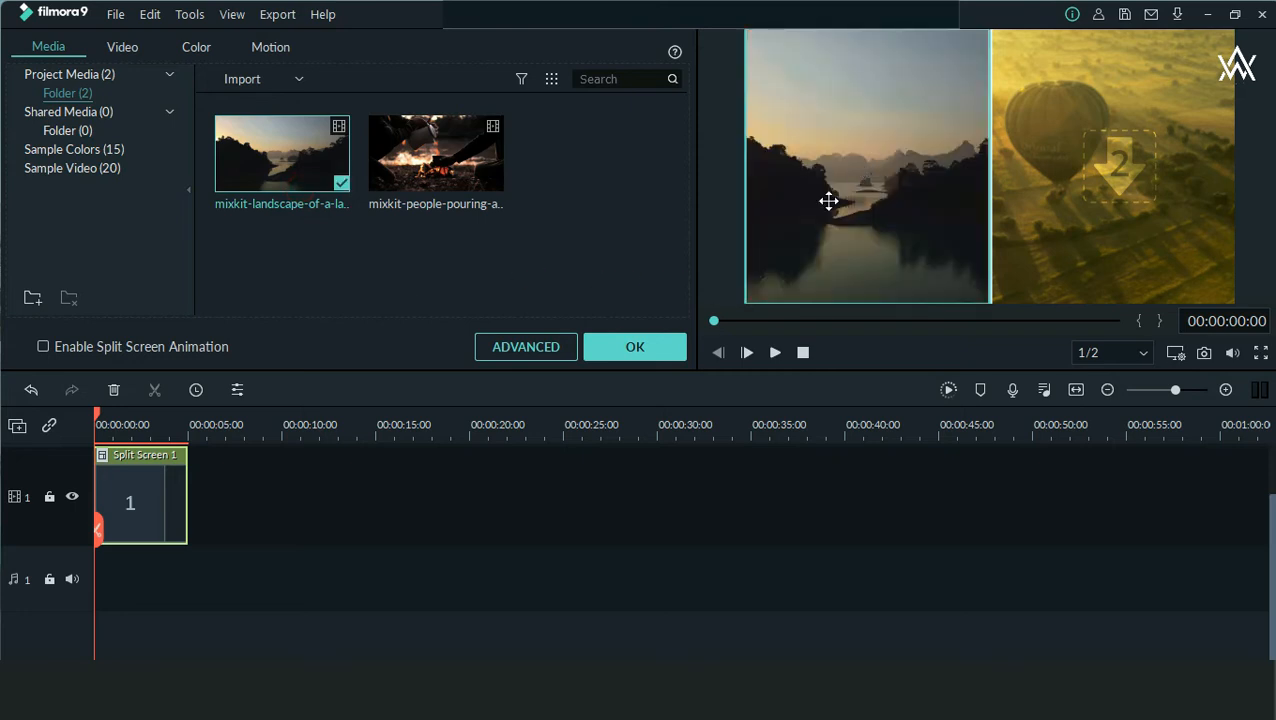
# - Place the campfire clip in the second split-screen slot and open the advanced split screen editing
pyautogui.moveTo(480, 193); pyautogui.dragTo(1117, 160)
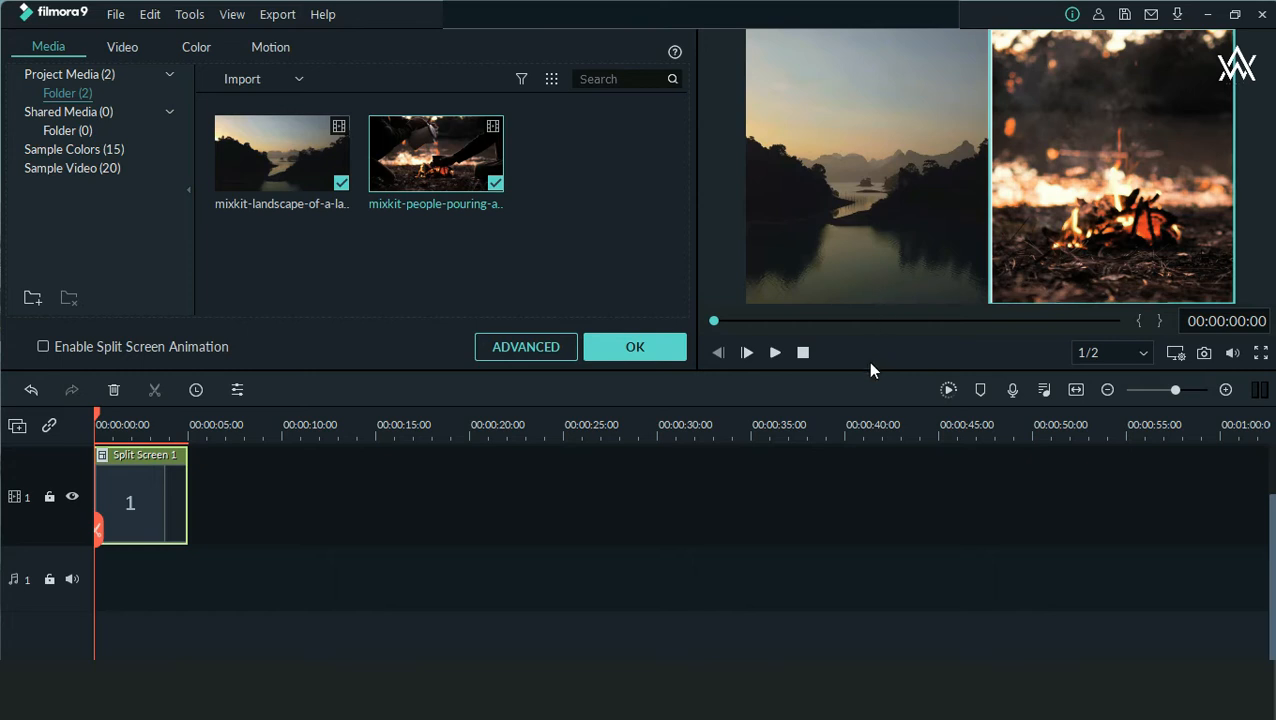
pyautogui.click(527, 358)
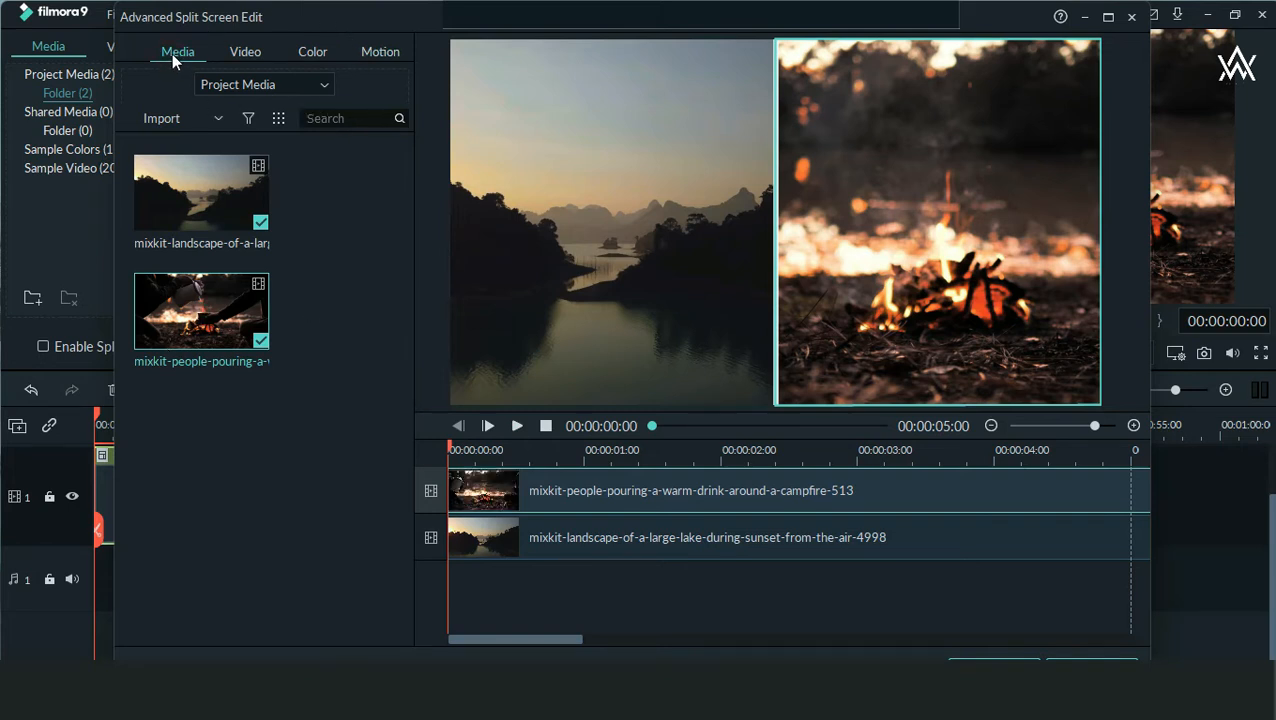
pyautogui.click(163, 119)
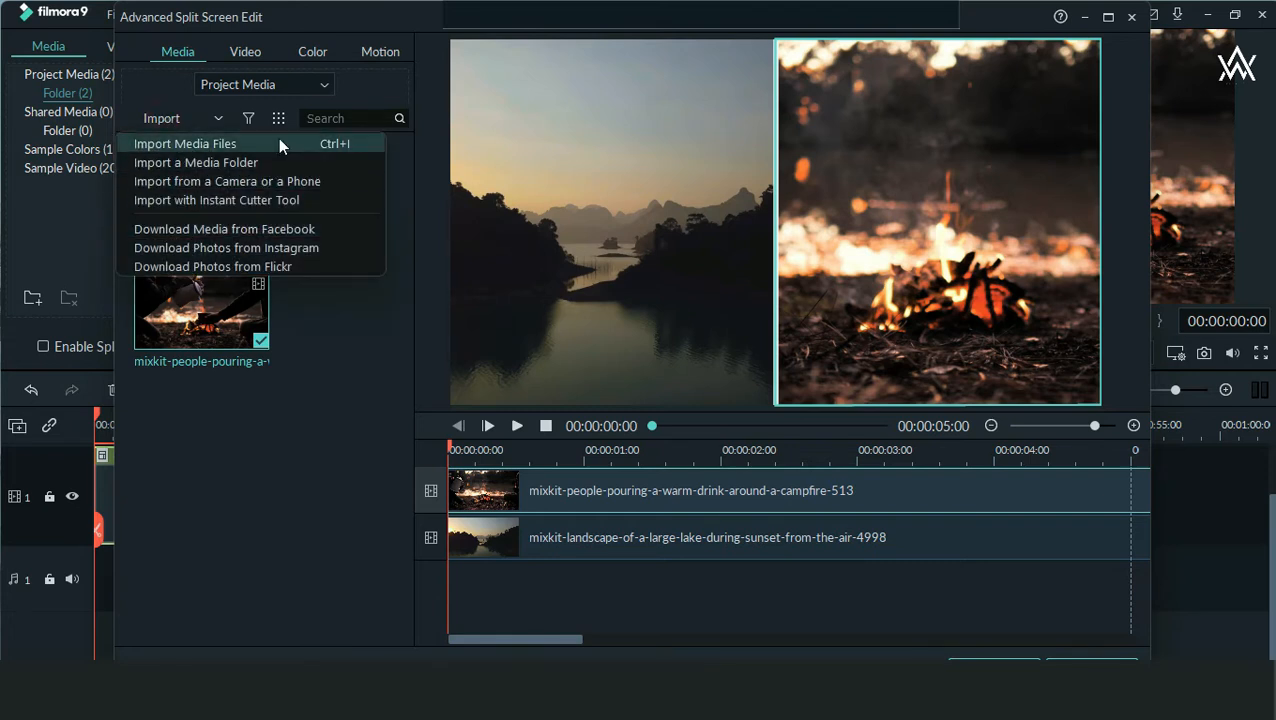
pyautogui.click(357, 307)
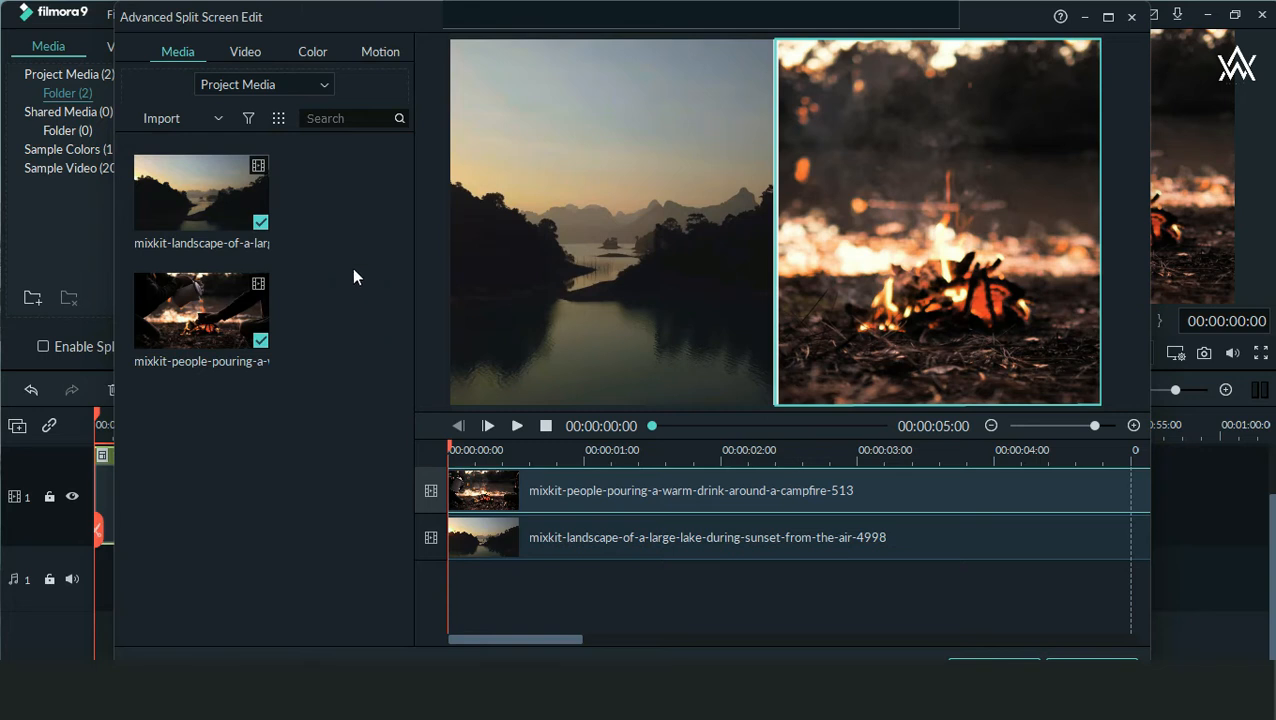
# - Scale the lake landscape clip in the first split-screen slot to 111.43%
pyautogui.click(241, 61)
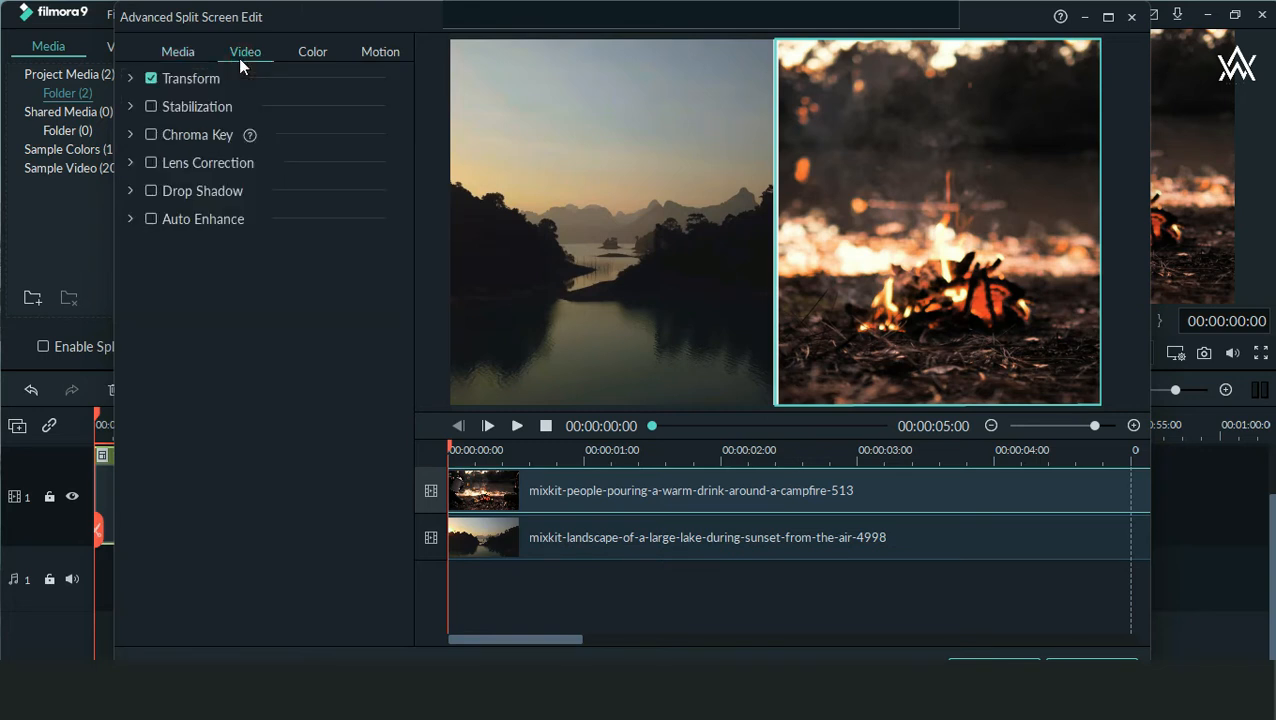
pyautogui.click(131, 79)
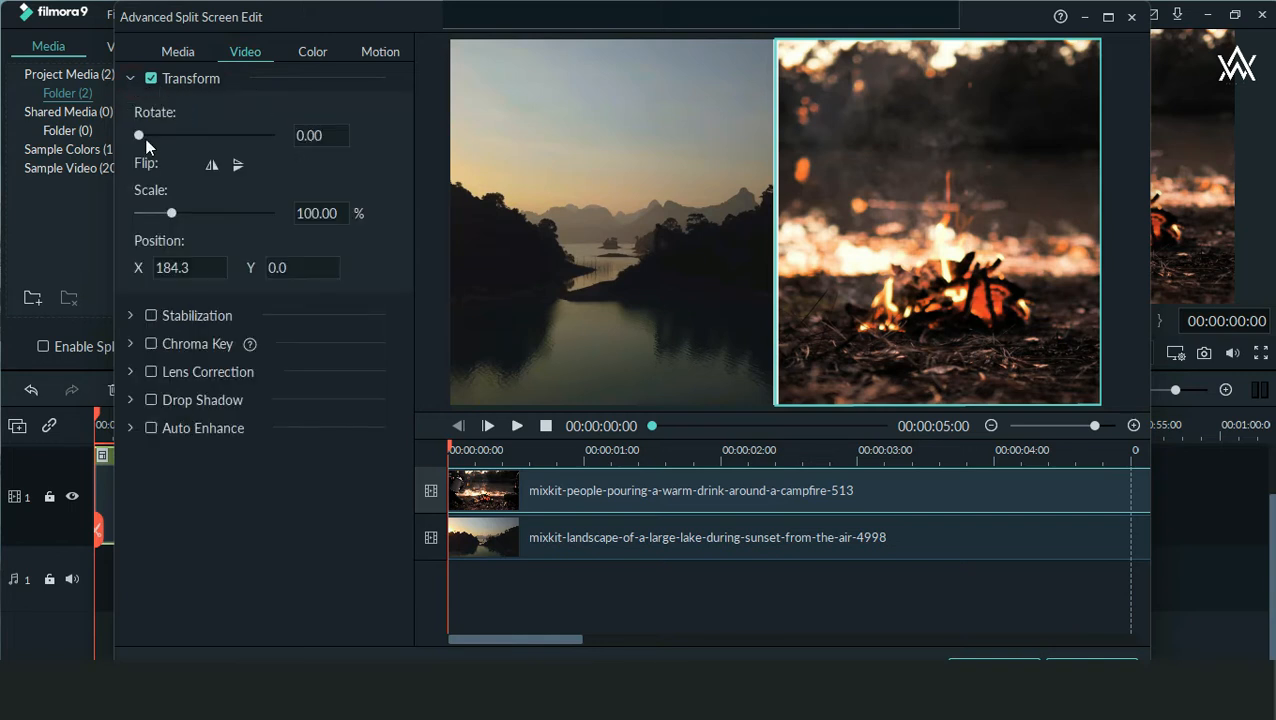
pyautogui.moveTo(140, 134); pyautogui.dragTo(104, 143)
pyautogui.click(490, 179)
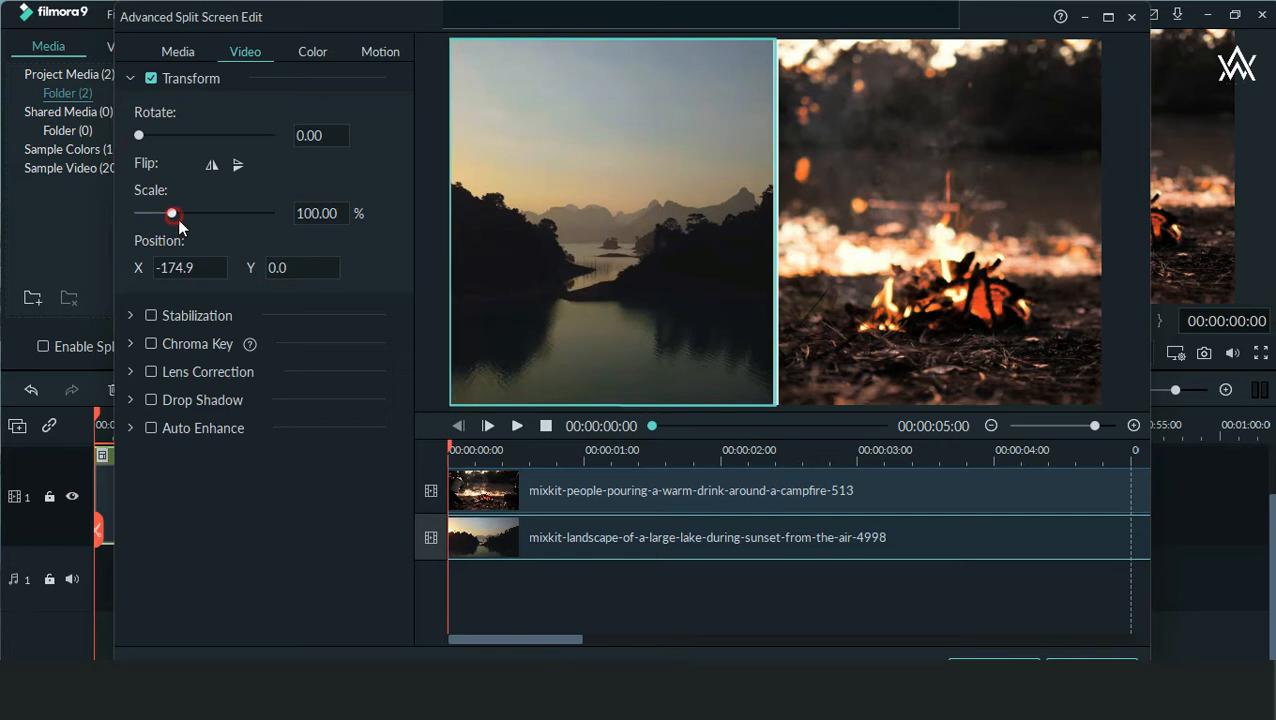
pyautogui.moveTo(178, 220); pyautogui.dragTo(176, 223)
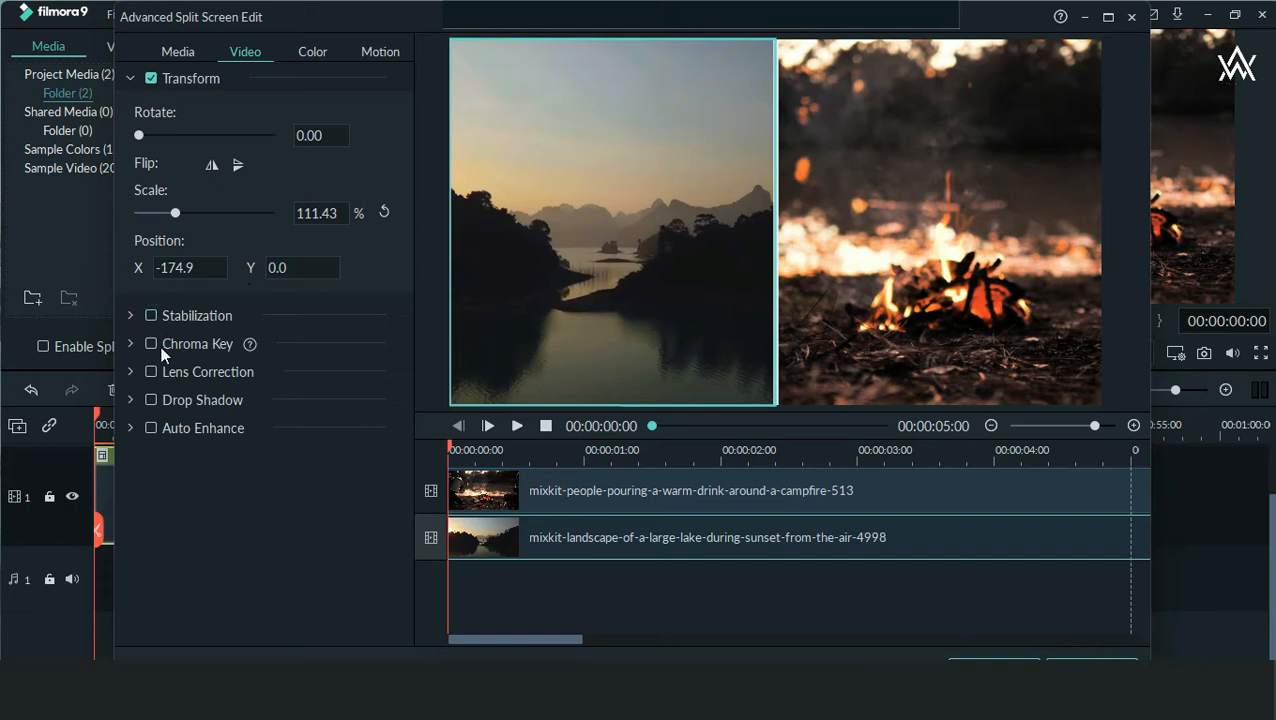
# - Enable Stabilization and Chroma Key for the lake landscape clip
pyautogui.click(152, 547)
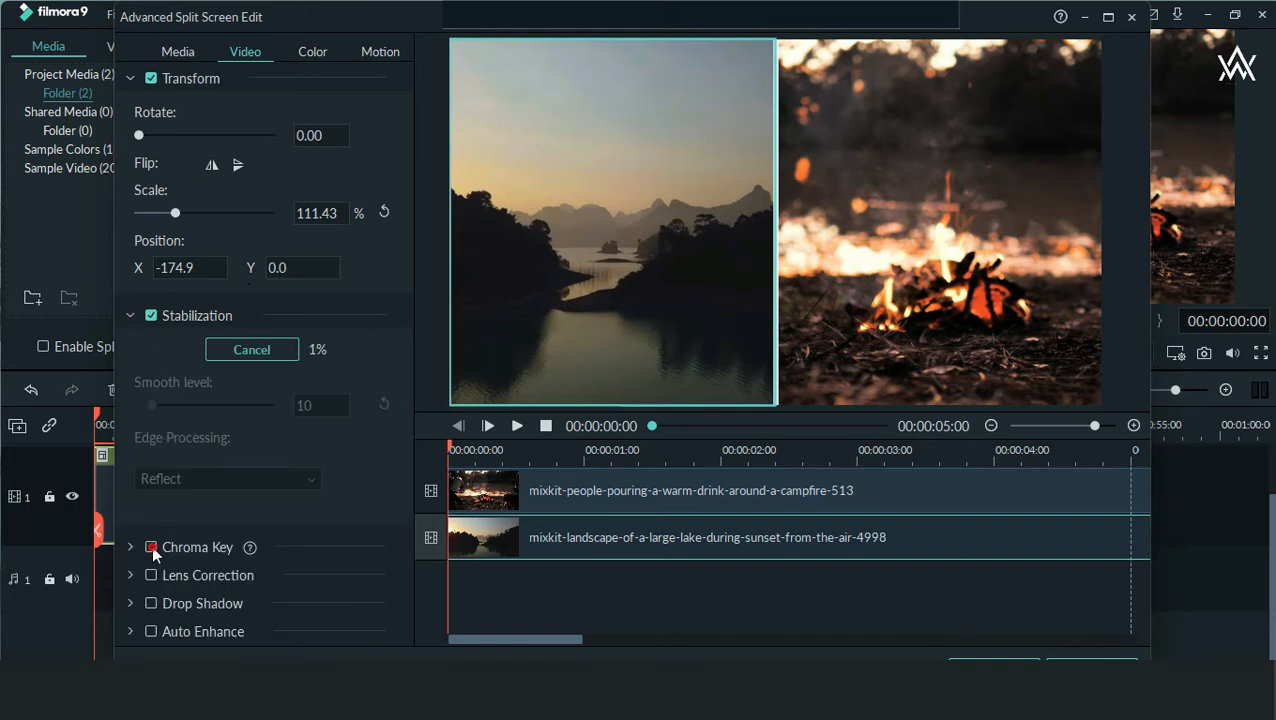
pyautogui.scroll(-5, 149, 588)
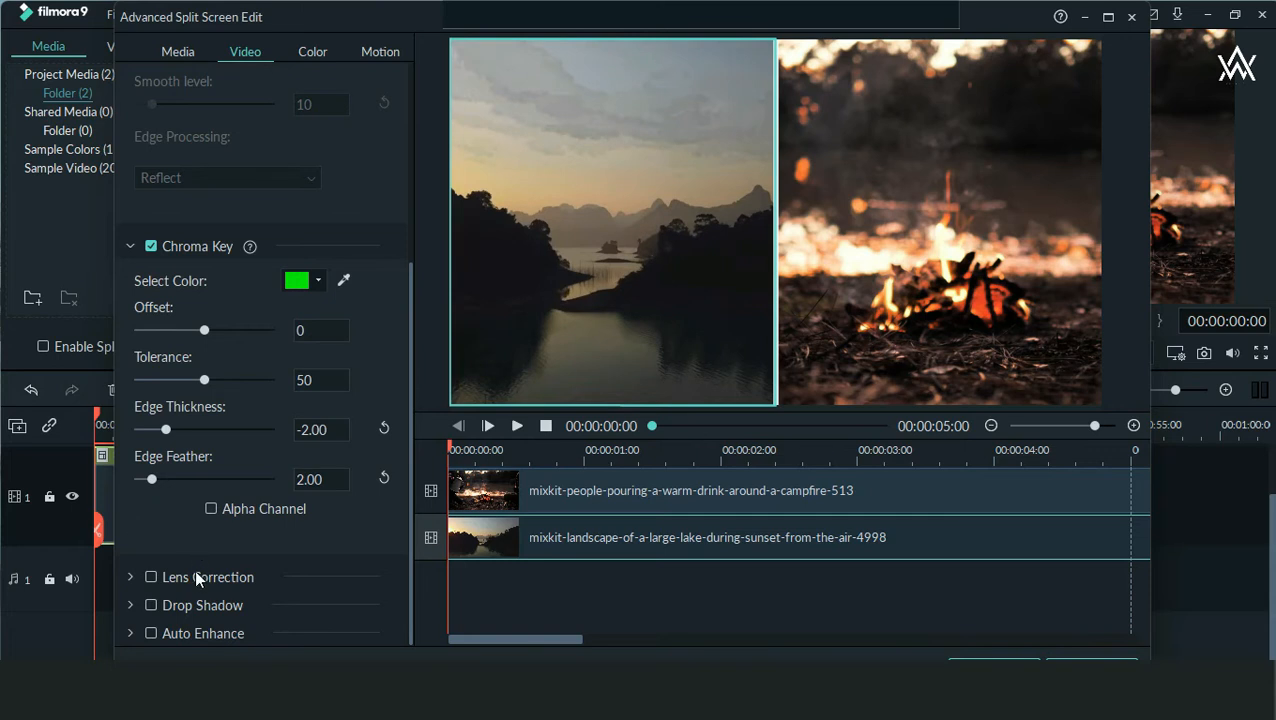
pyautogui.click(132, 578)
pyautogui.scroll(3, 156, 402)
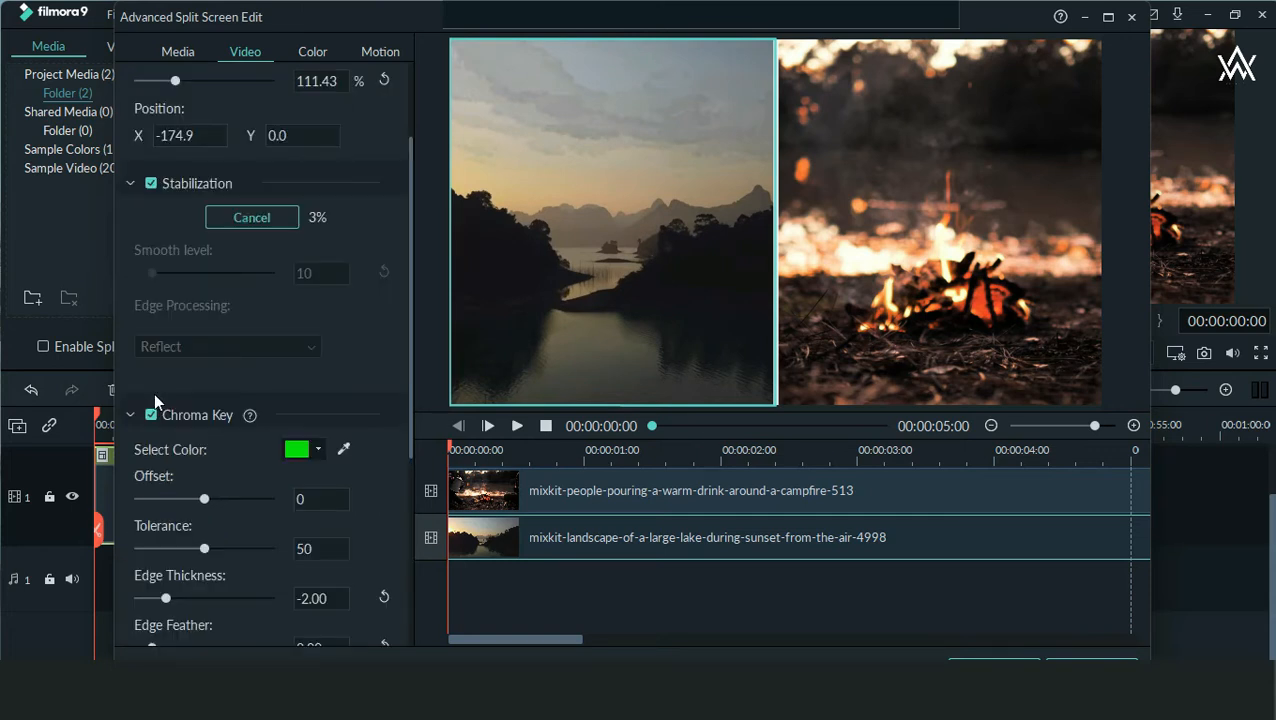
pyautogui.scroll(2, 317, 226)
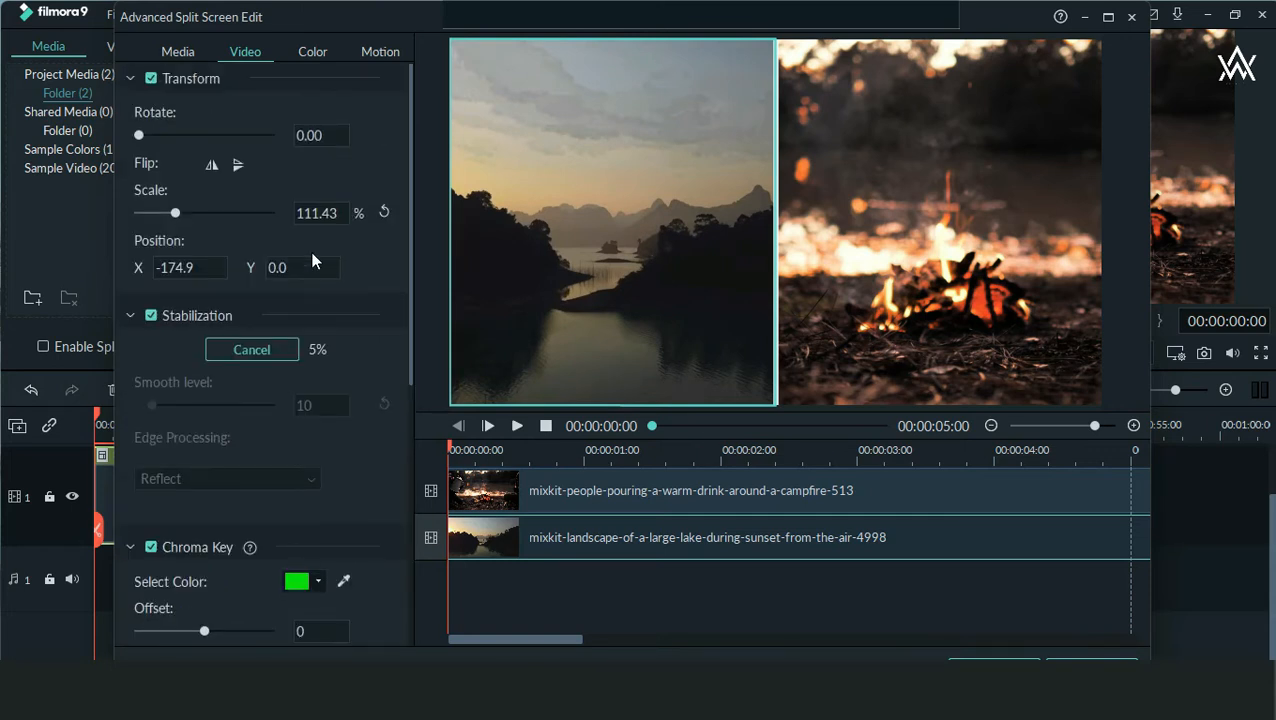
# - Adjust the lake clip's colour enhancement to threshold 52.14 and value 58.57, and its white balance to temperature 9.55 and tint 18.66
pyautogui.click(312, 53)
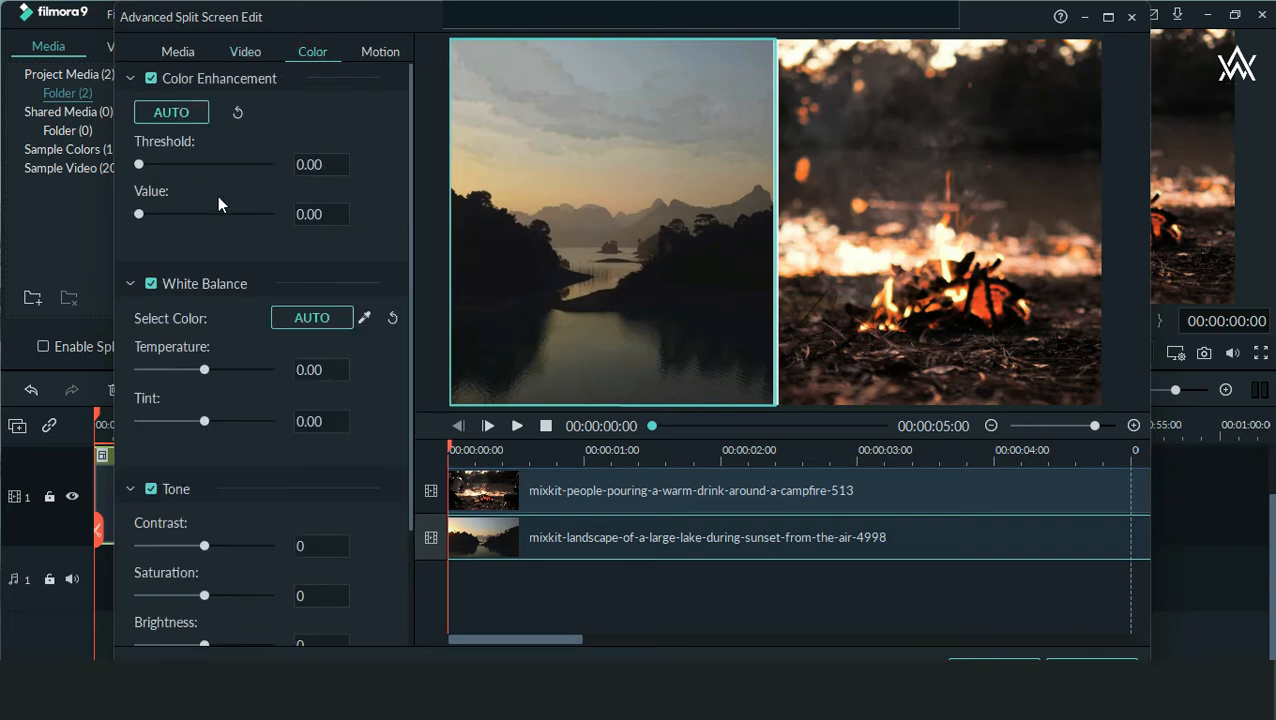
pyautogui.moveTo(138, 164); pyautogui.dragTo(208, 182)
pyautogui.moveTo(137, 216); pyautogui.dragTo(212, 218)
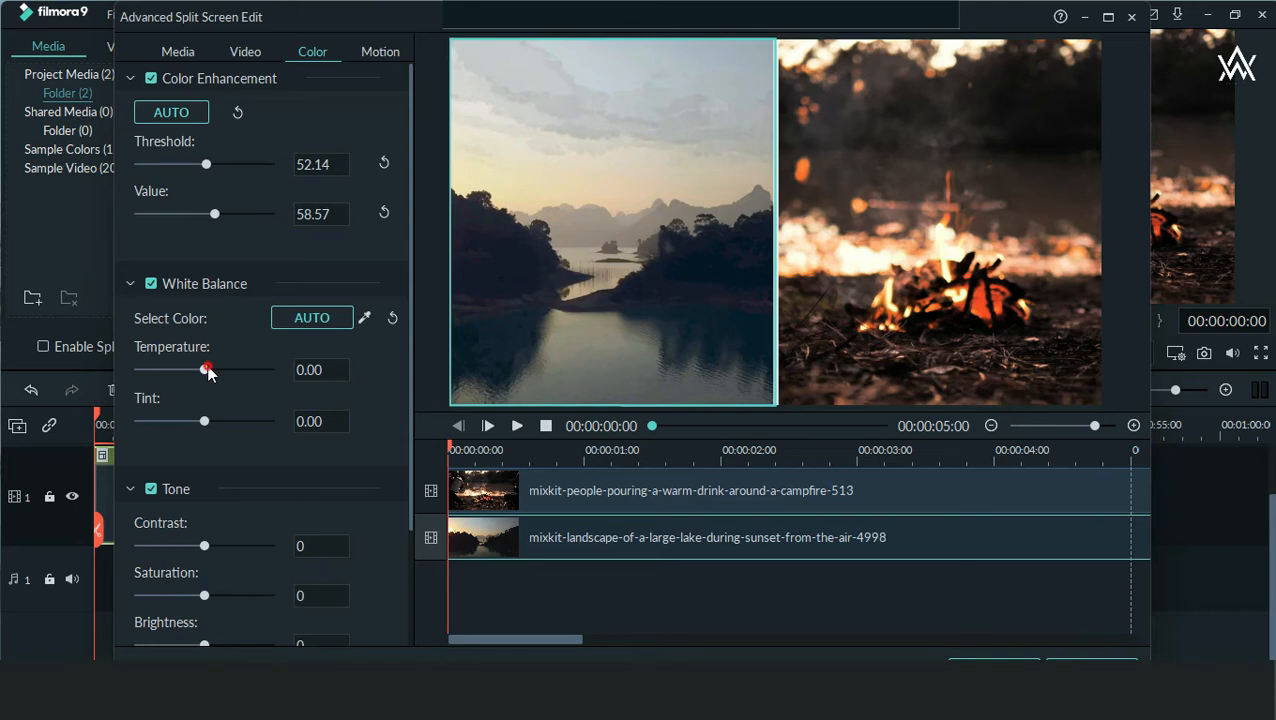
pyautogui.moveTo(205, 369); pyautogui.dragTo(242, 370)
pyautogui.moveTo(204, 421); pyautogui.dragTo(240, 429)
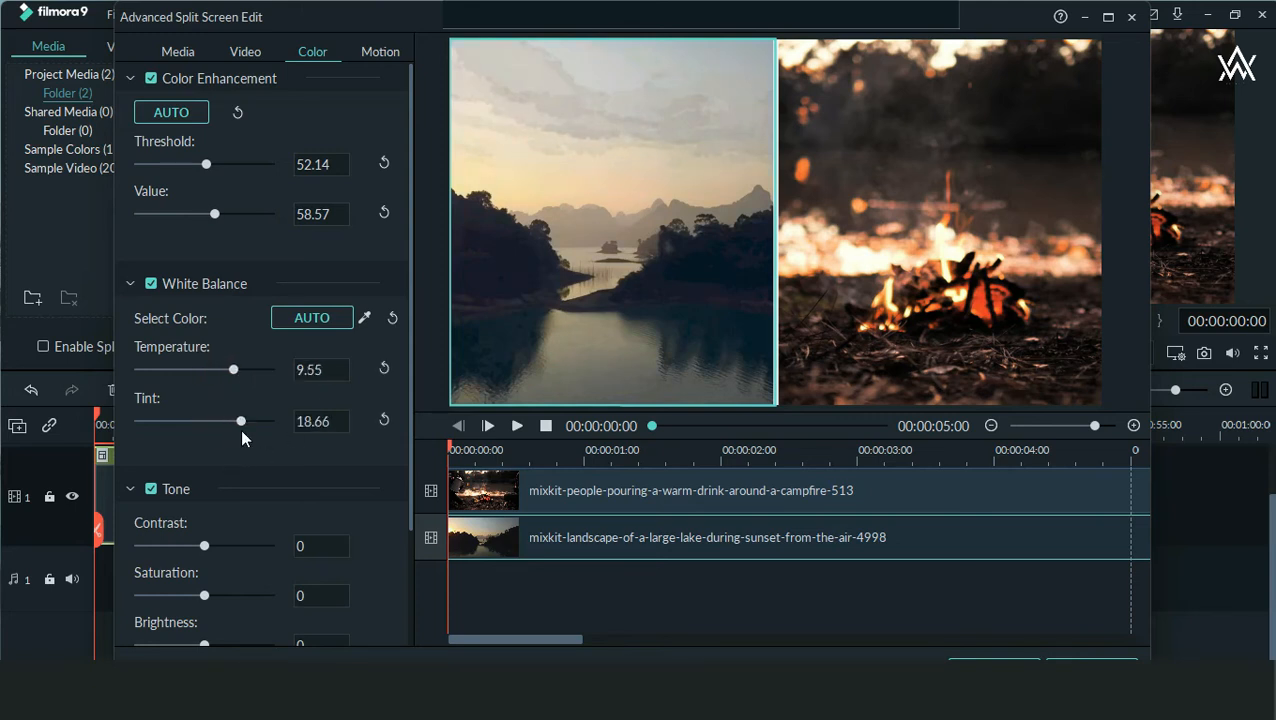
# - Set the lake clip's tone saturation to -1
pyautogui.scroll(-3, 303, 441)
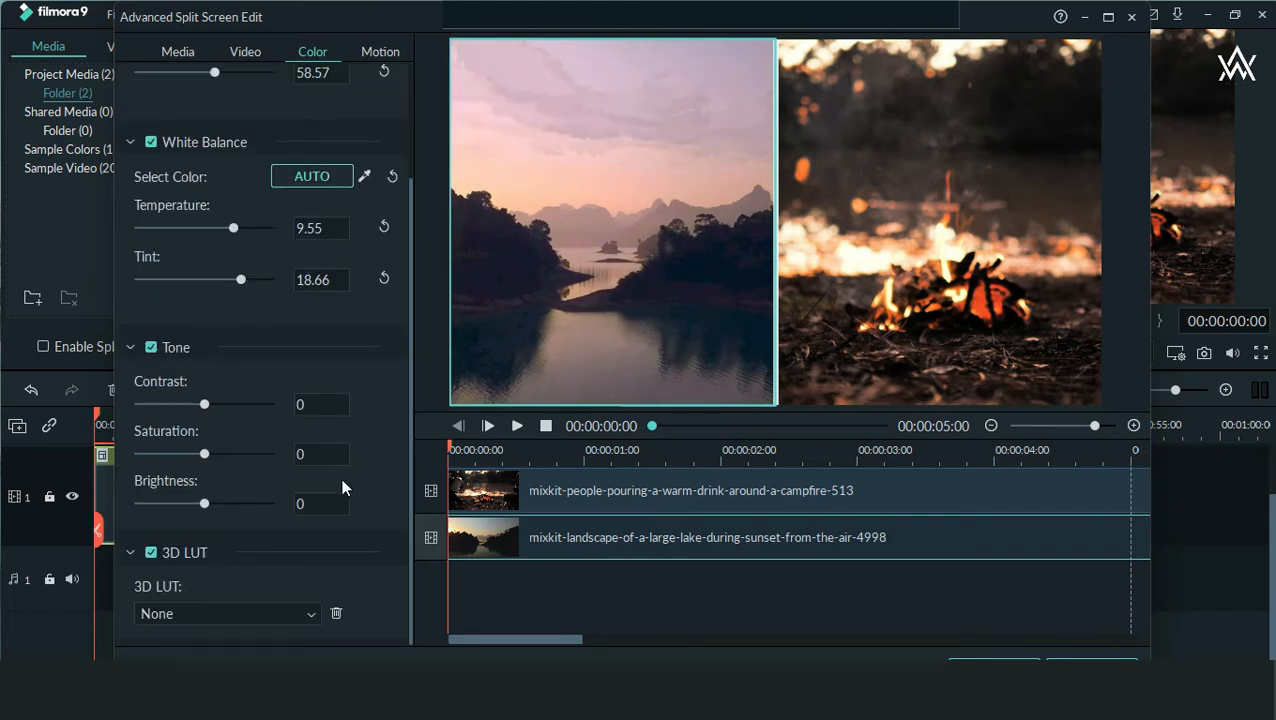
pyautogui.moveTo(324, 455); pyautogui.dragTo(322, 456)
pyautogui.click(322, 500)
pyautogui.scroll(2, 380, 62)
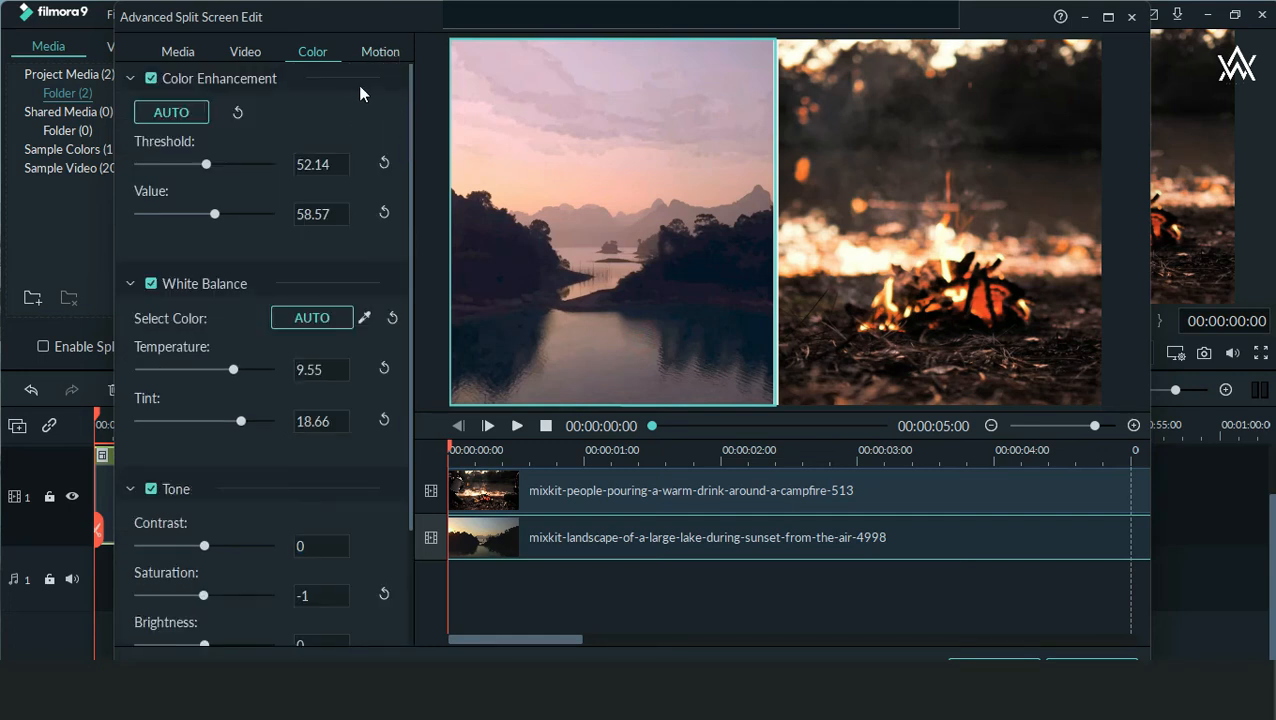
# - Apply the Boom! motion to the lake clip and confirm the advanced split screen edits
pyautogui.click(378, 62)
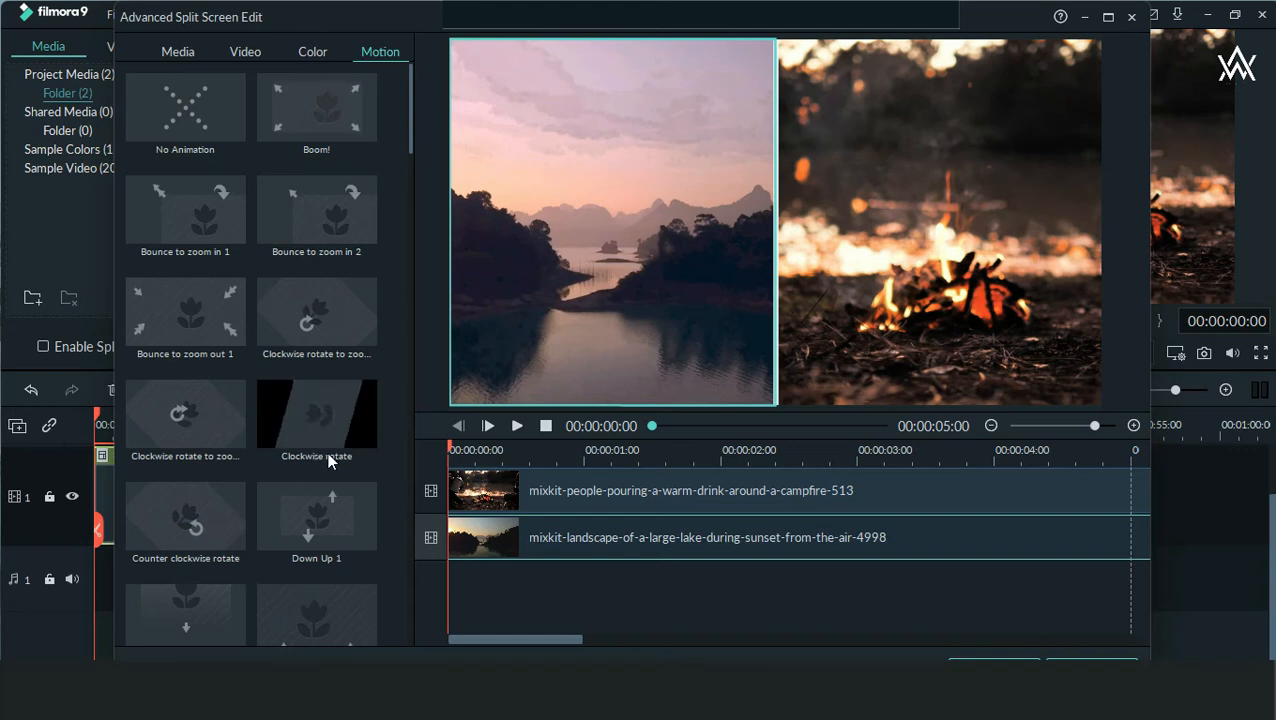
pyautogui.click(335, 138)
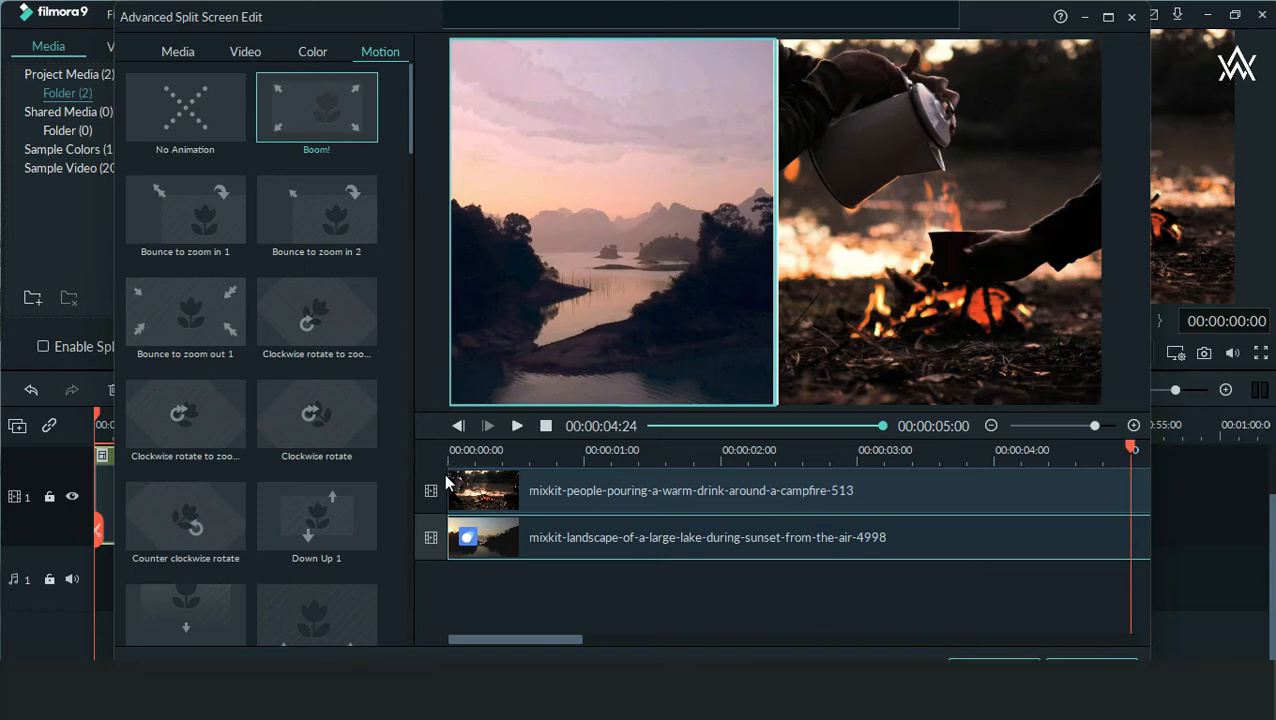
pyautogui.click(485, 490)
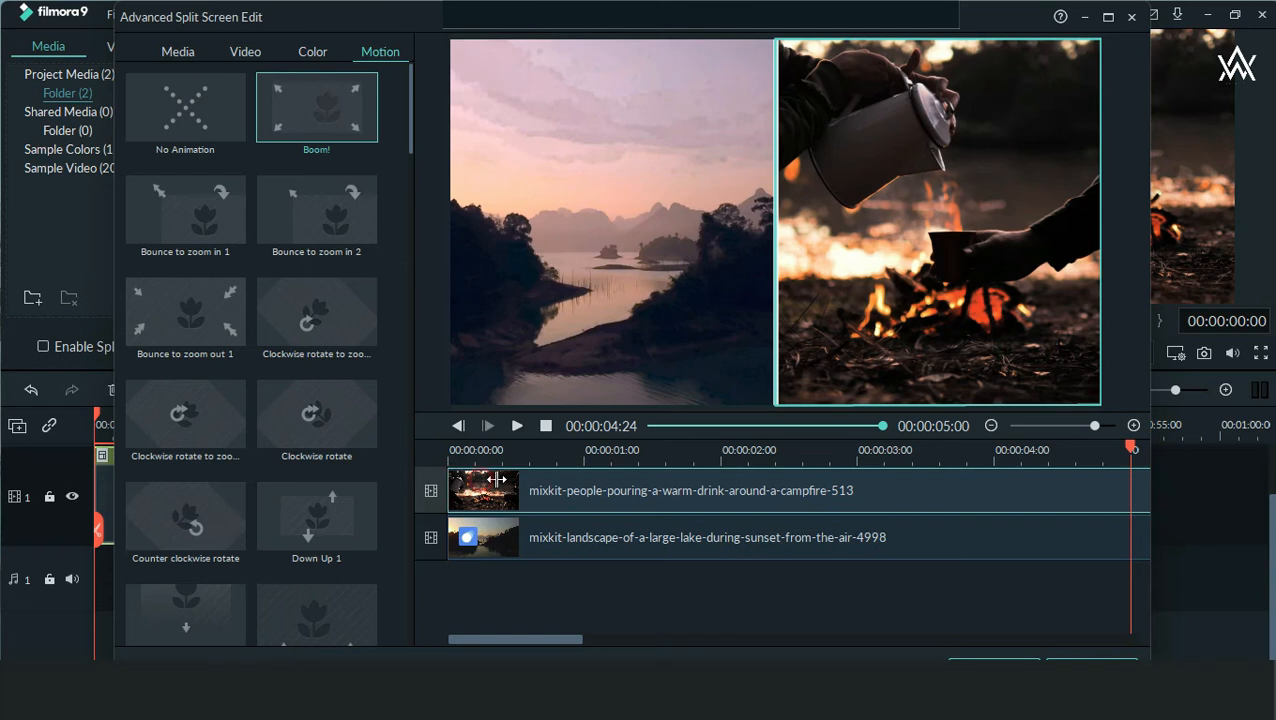
pyautogui.moveTo(497, 480)
pyautogui.mouseDown()
pyautogui.moveTo(519, 480)
pyautogui.moveTo(448, 480)
pyautogui.moveTo(598, 536)
pyautogui.moveTo(655, 536)
pyautogui.moveTo(510, 532)
pyautogui.mouseUp()
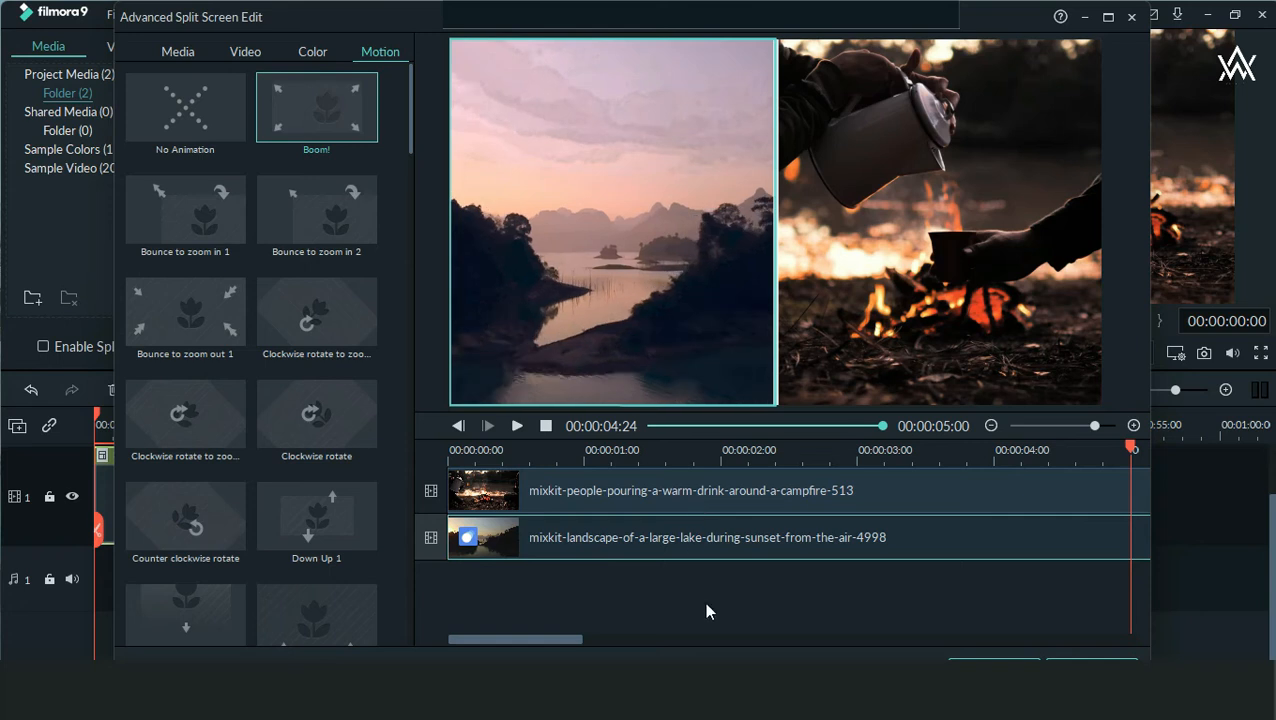
pyautogui.click(987, 659)
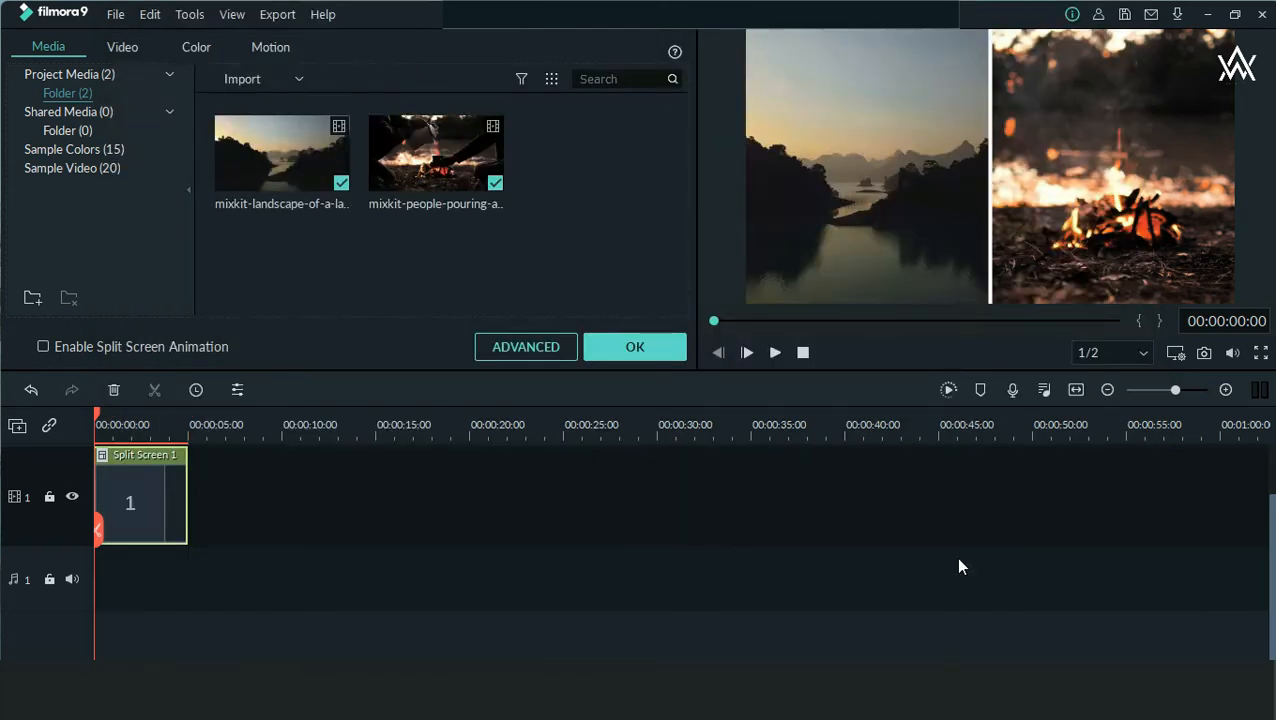
pyautogui.hotkey('ctrl', 'alt', 'd')
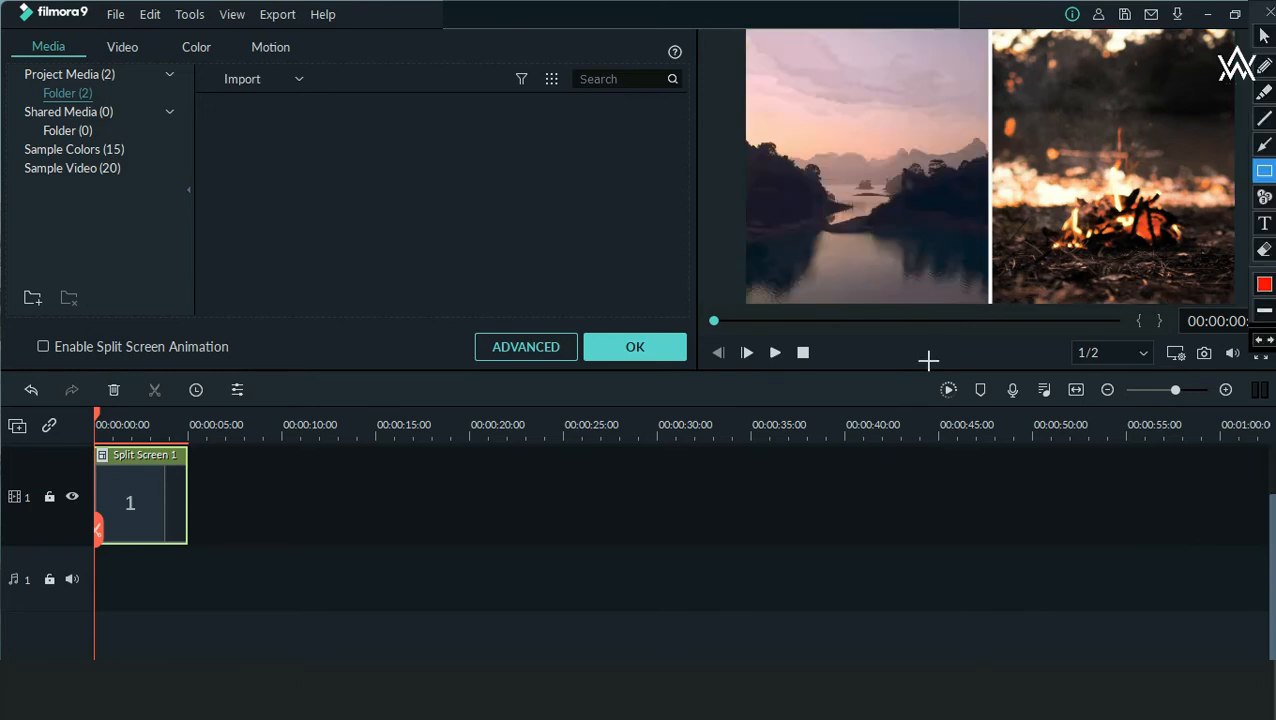
pyautogui.moveTo(928, 360); pyautogui.dragTo(968, 403)
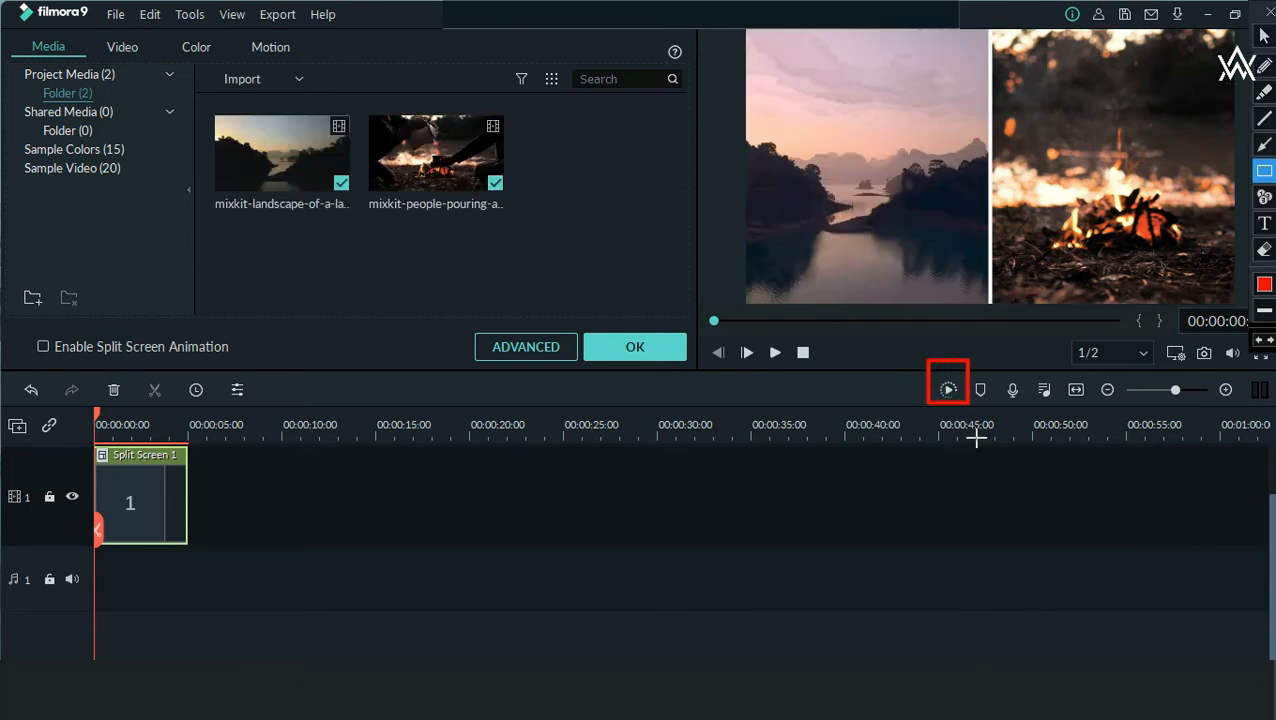
pyautogui.press('Escape')
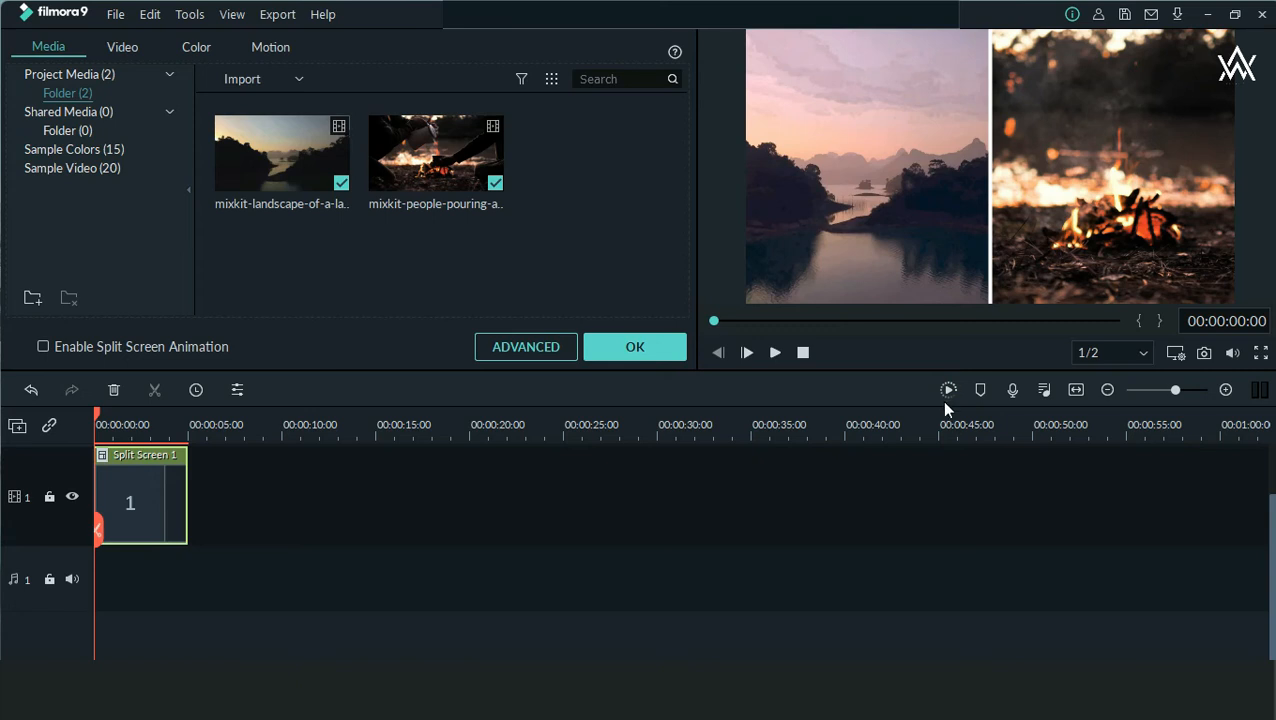
# - Render the timeline preview and accept the split screen edits
pyautogui.click(948, 391)
pyautogui.click(625, 341)
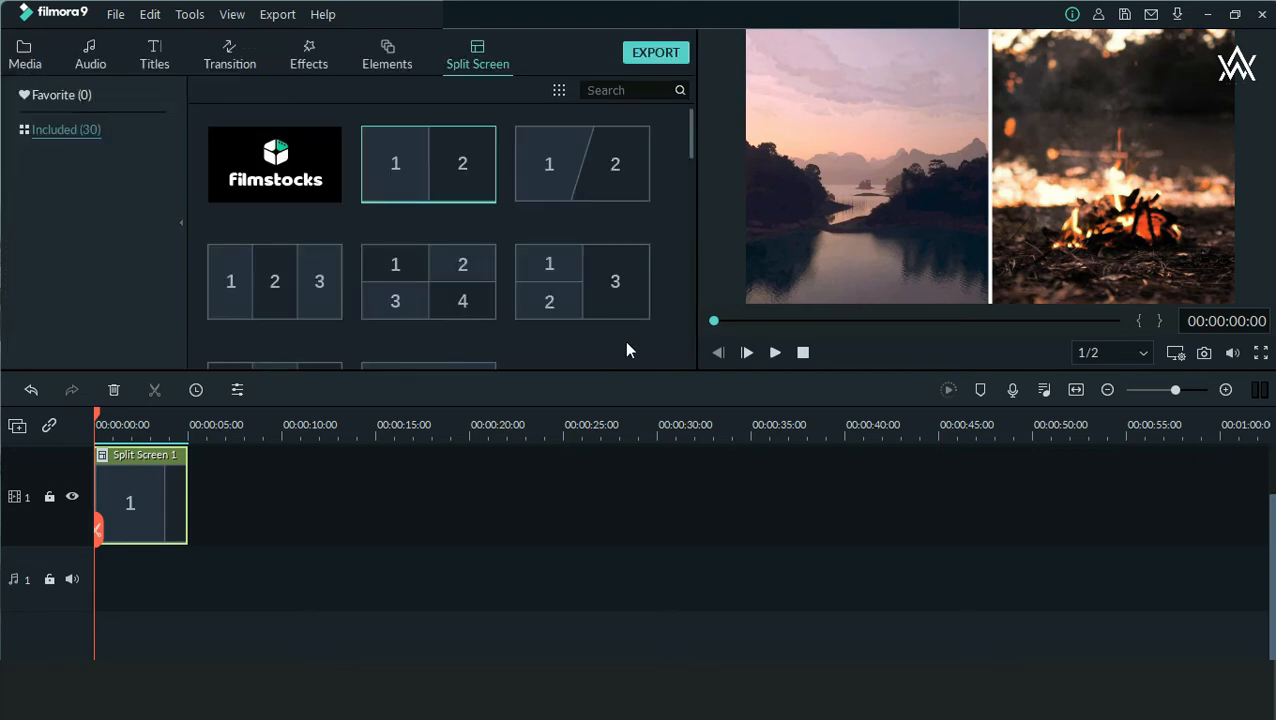
# - Start a local MP4 export of the project and name the output file dfdd
pyautogui.click(657, 55)
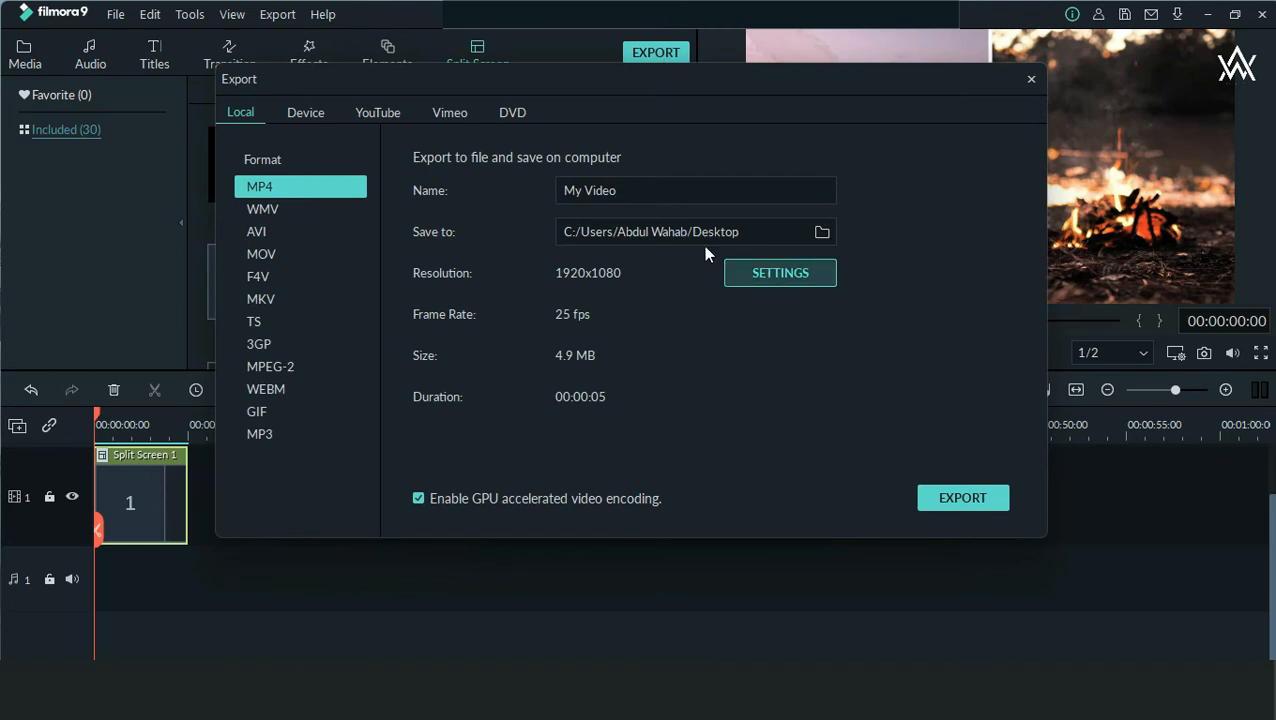
pyautogui.click(665, 198)
pyautogui.moveTo(665, 198); pyautogui.dragTo(504, 193)
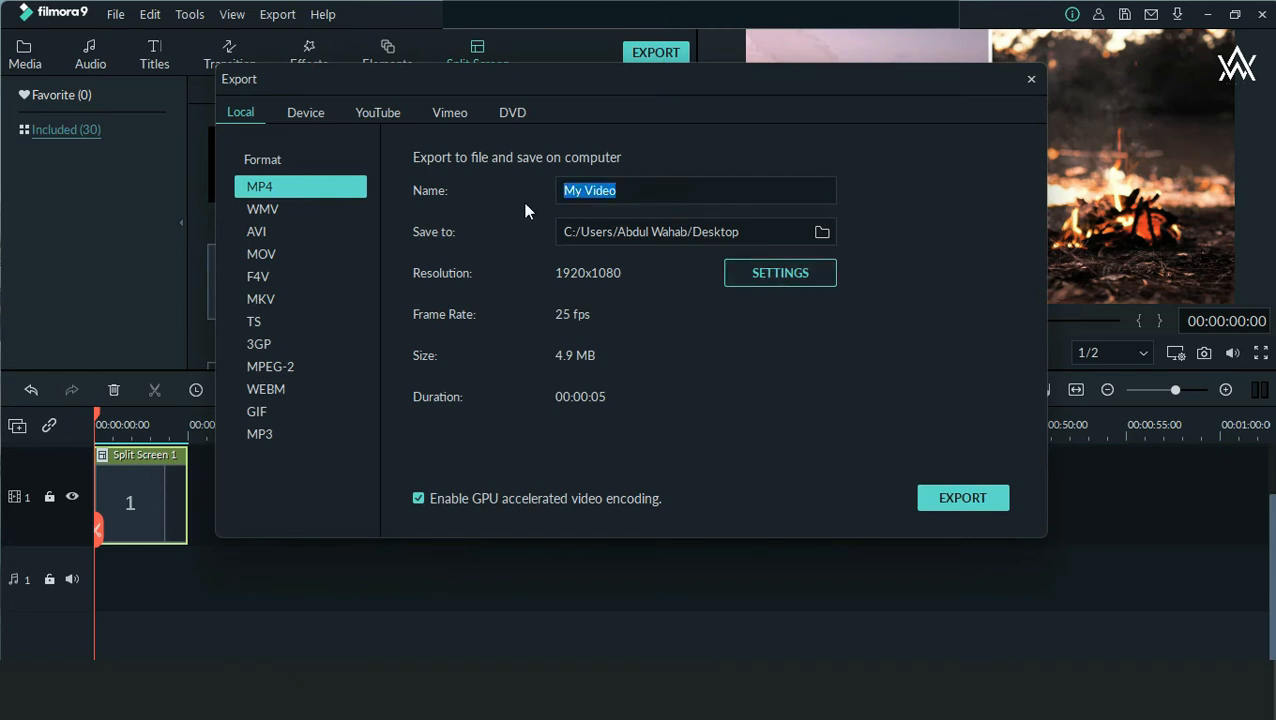
pyautogui.write('dfdd')
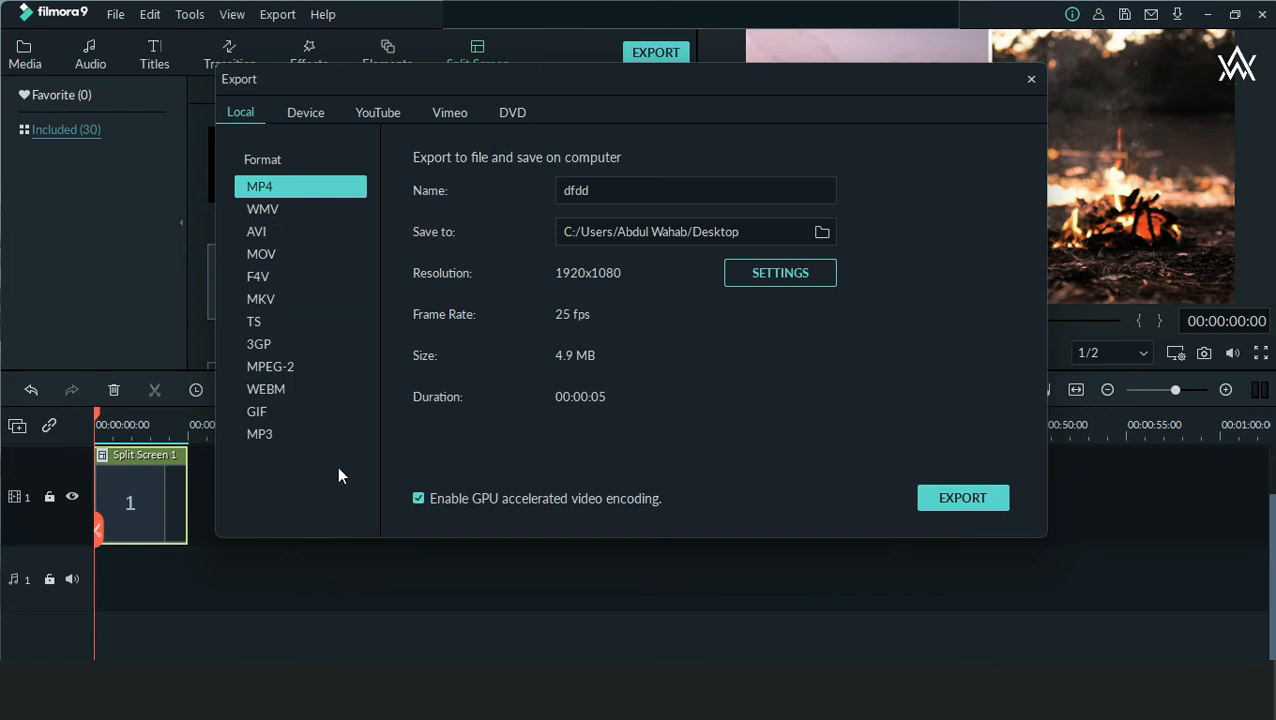
# - Examine the export settings' bit rate, frame rate, resolution and quality presets, keeping the Better quality
pyautogui.click(752, 279)
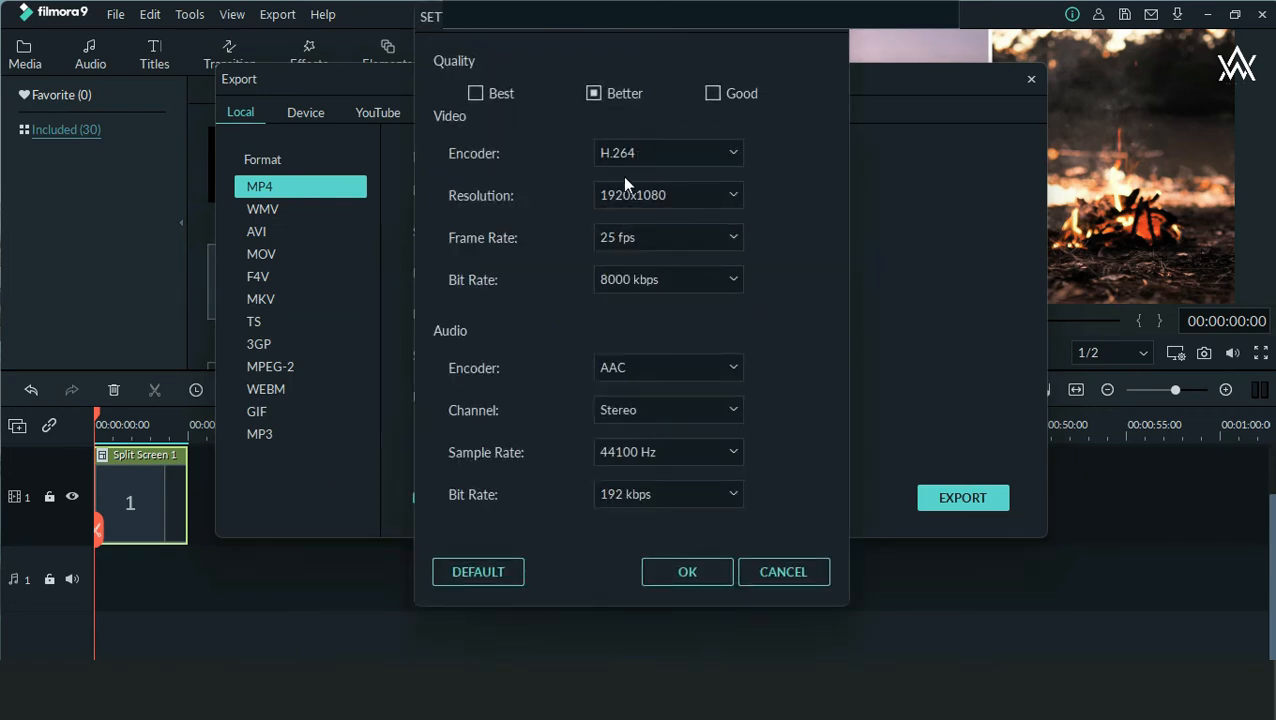
pyautogui.click(714, 286)
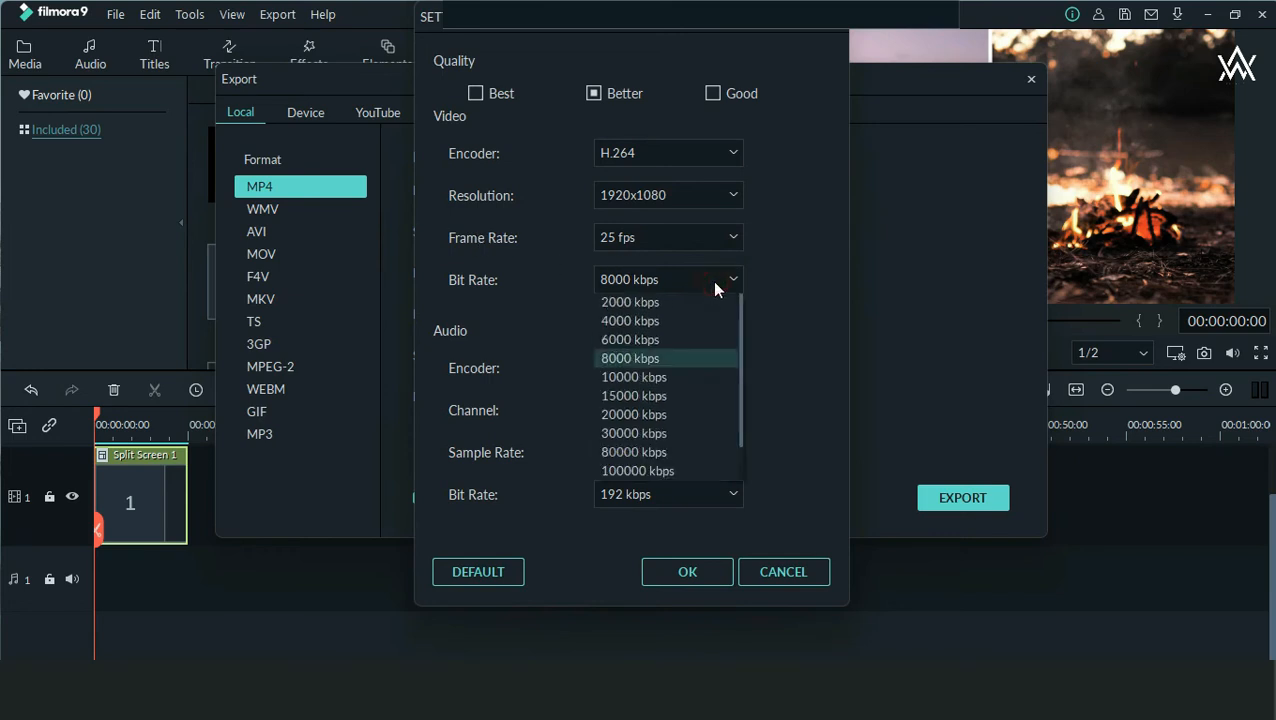
pyautogui.click(714, 283)
pyautogui.click(719, 244)
pyautogui.click(719, 246)
pyautogui.click(718, 200)
pyautogui.click(717, 199)
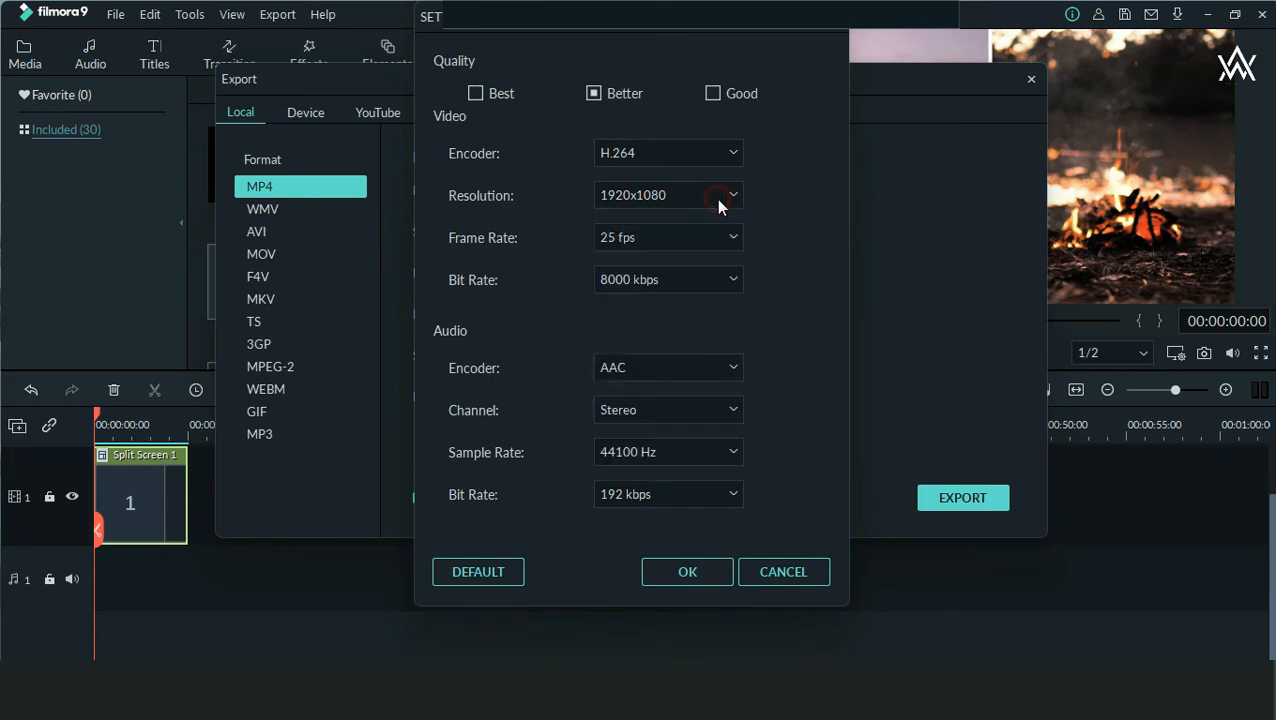
pyautogui.click(711, 94)
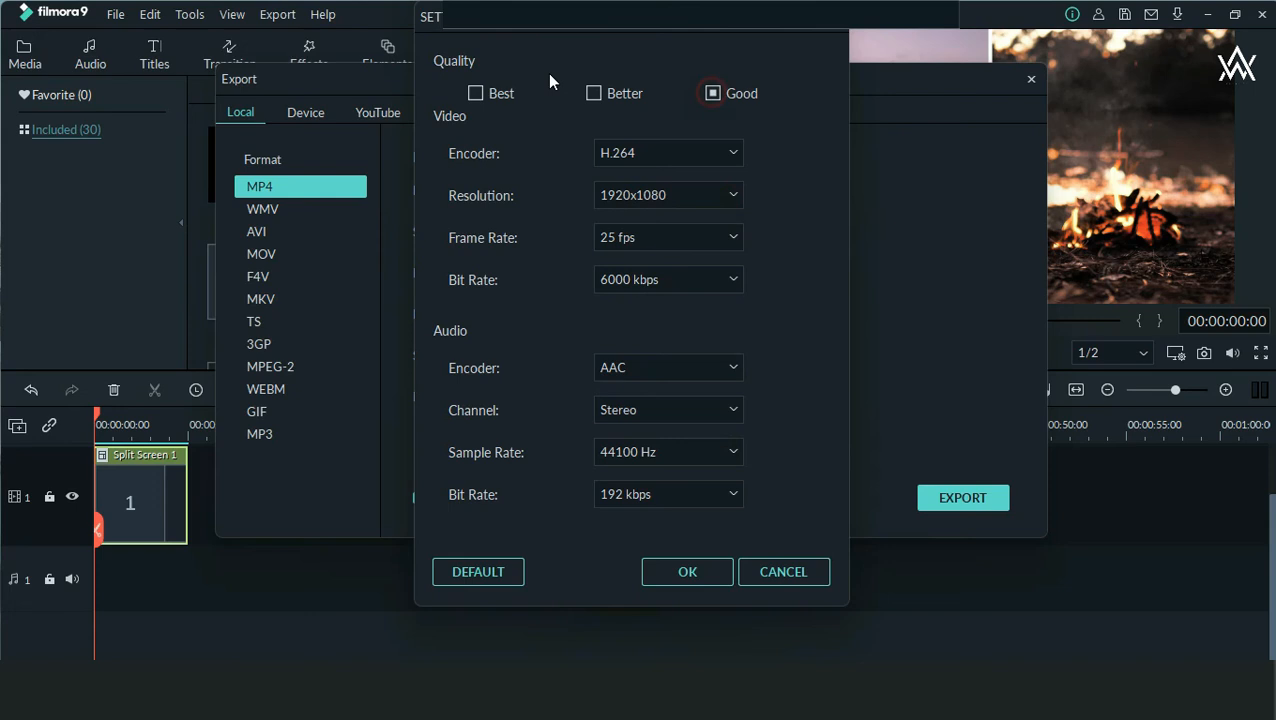
pyautogui.click(476, 93)
pyautogui.click(621, 93)
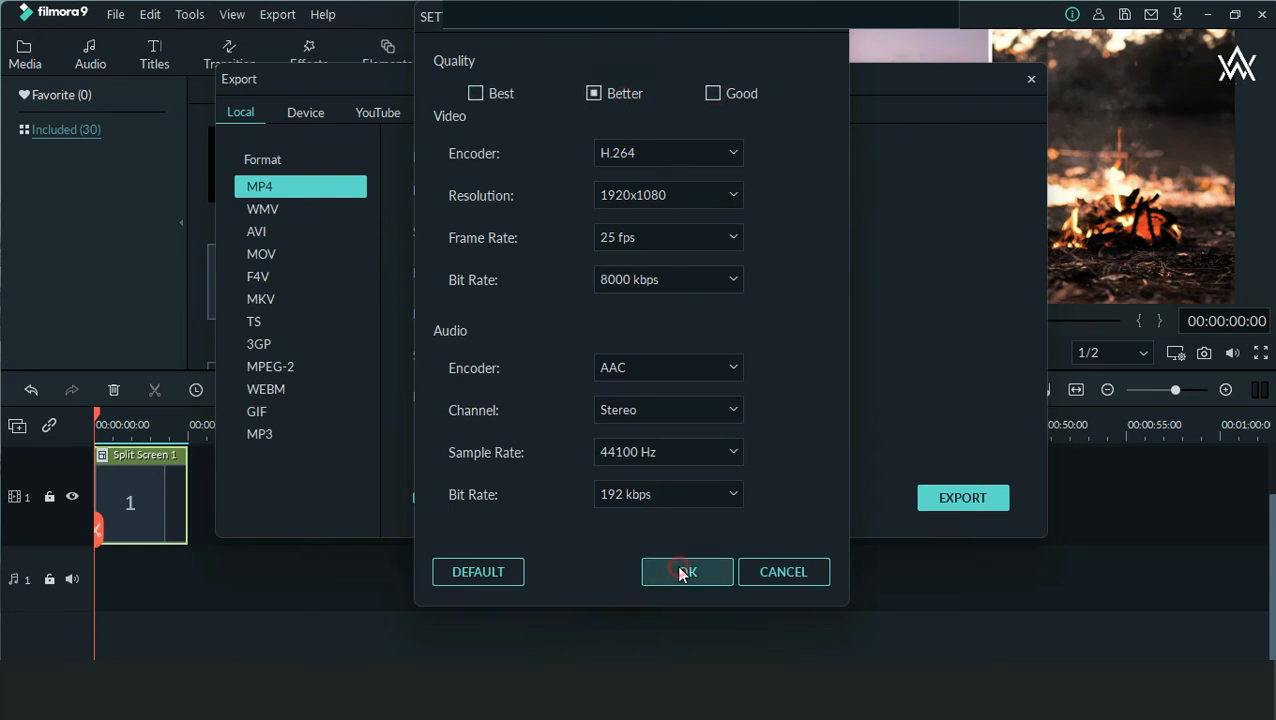
pyautogui.click(774, 571)
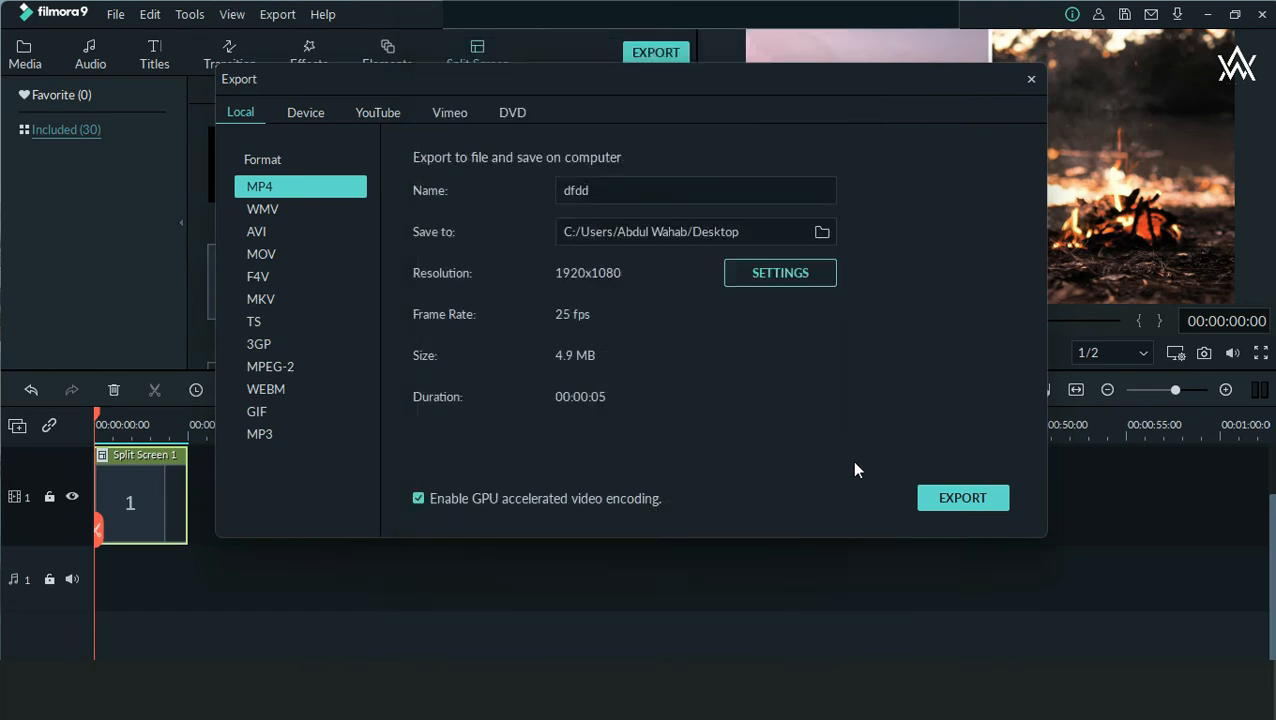
# - Export the video as an MP4 file and close the export windows once rendering completes
pyautogui.click(943, 503)
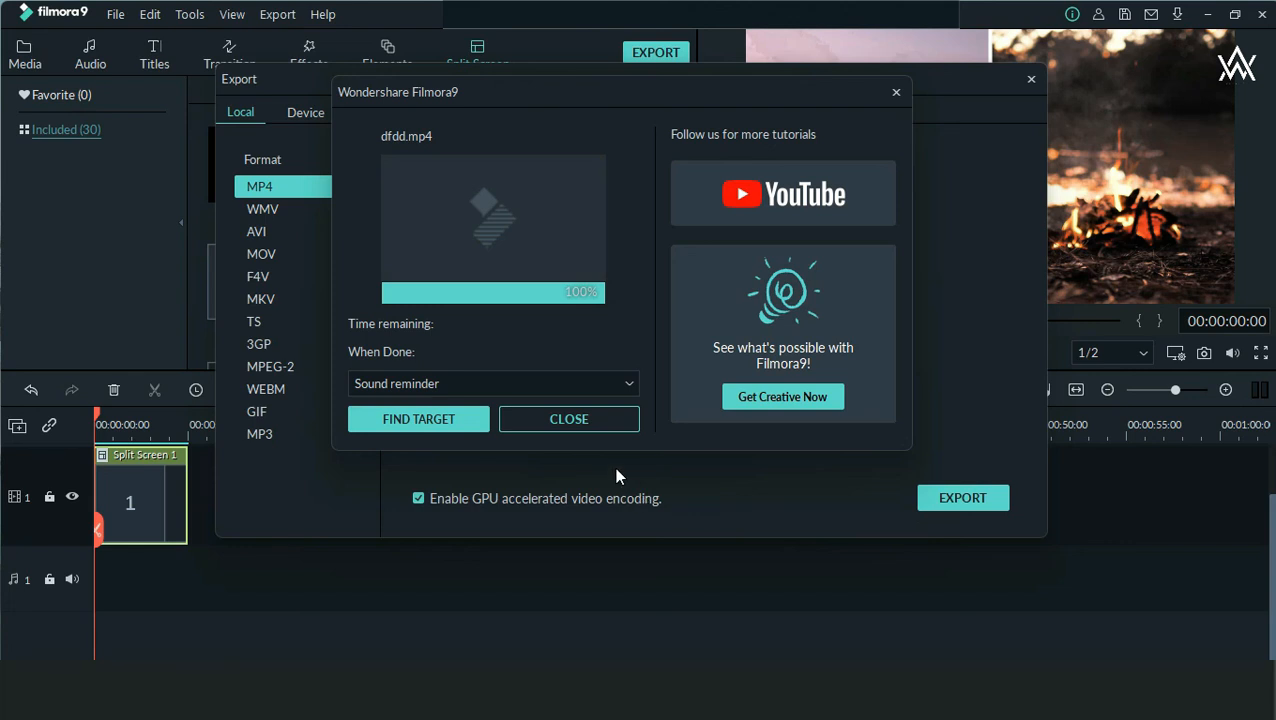
pyautogui.click(596, 422)
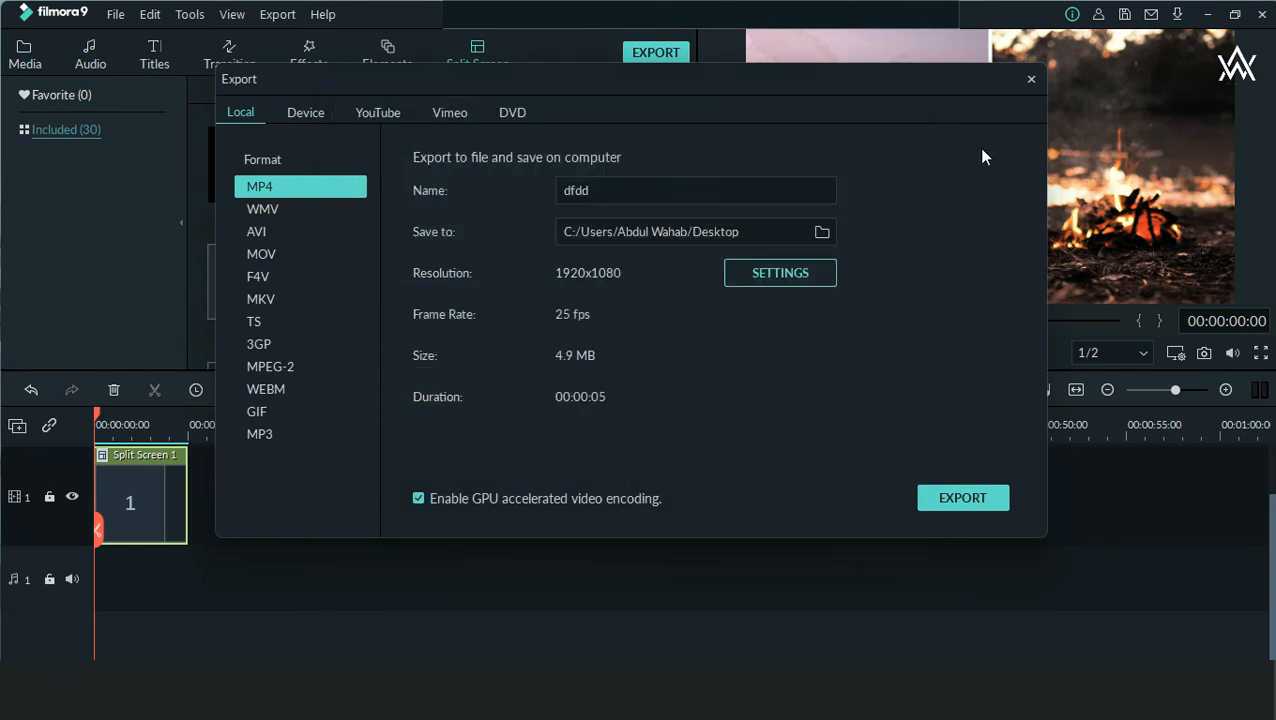
pyautogui.click(1034, 80)
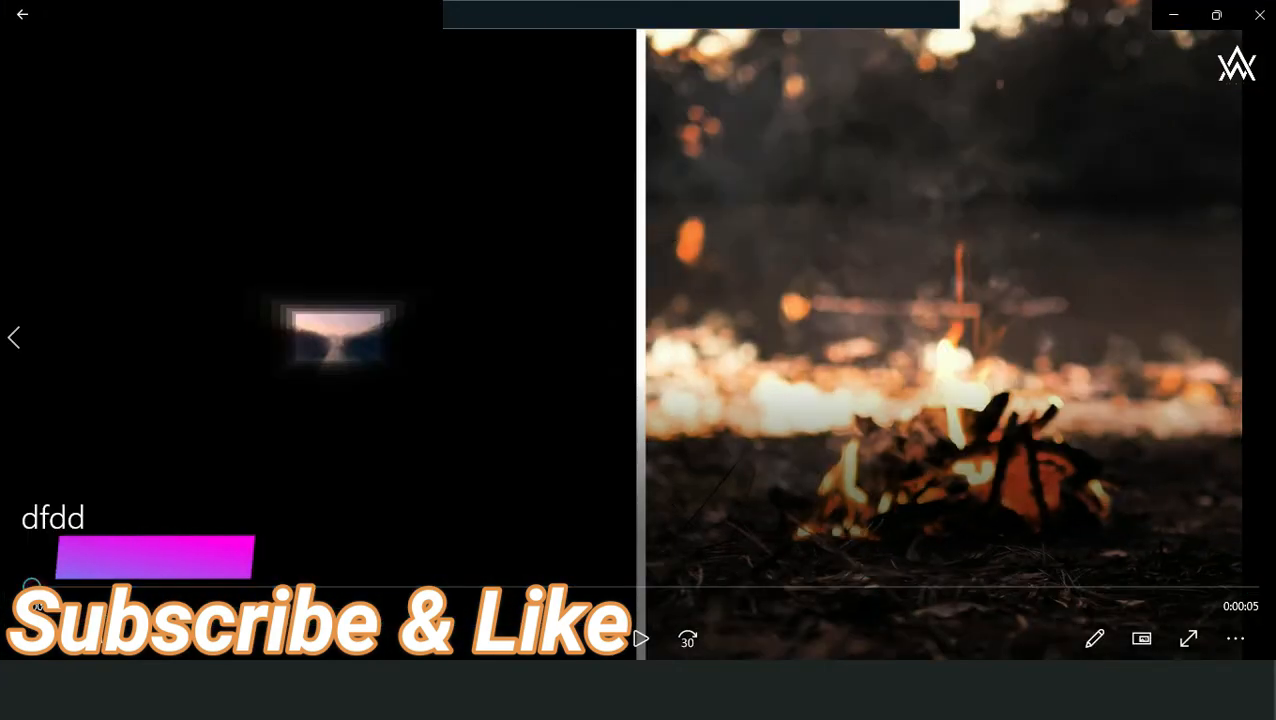
# - Play the exported dfdd video in the media player
pyautogui.click(640, 638)
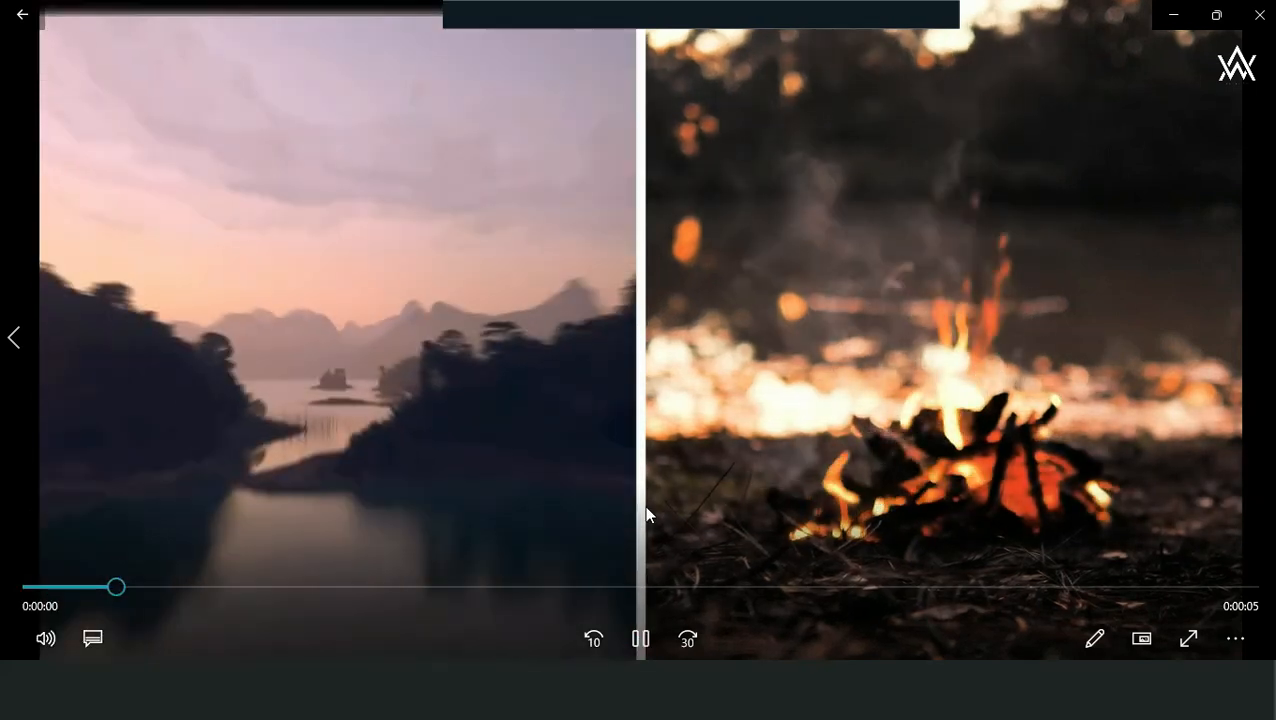